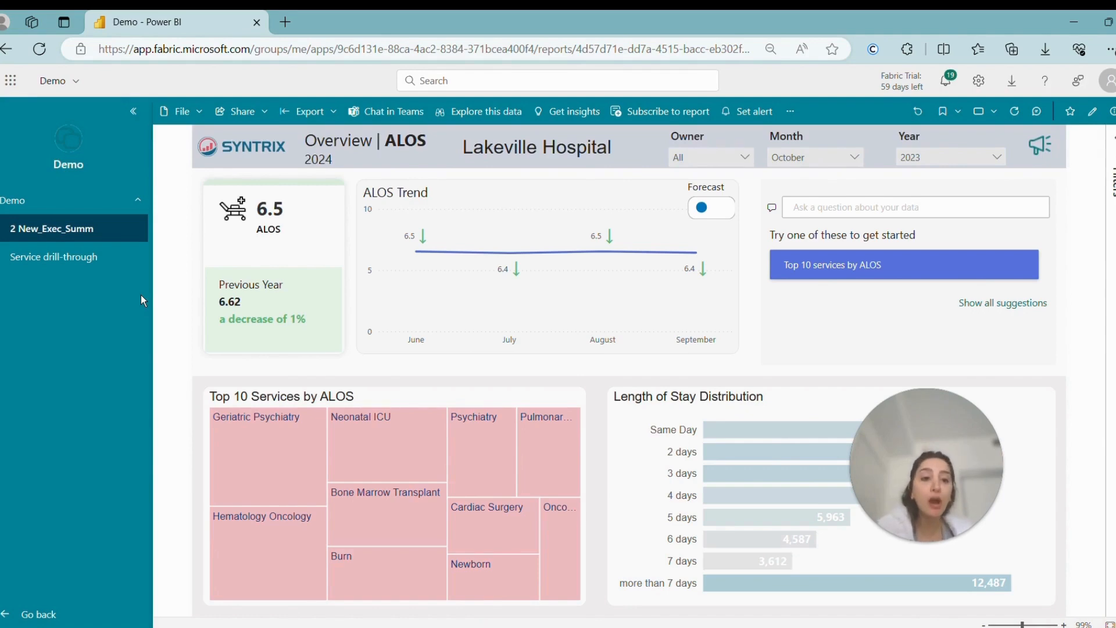
Step: Collapse the page navigation and expand the report filters for the ALOS card
click(133, 111)
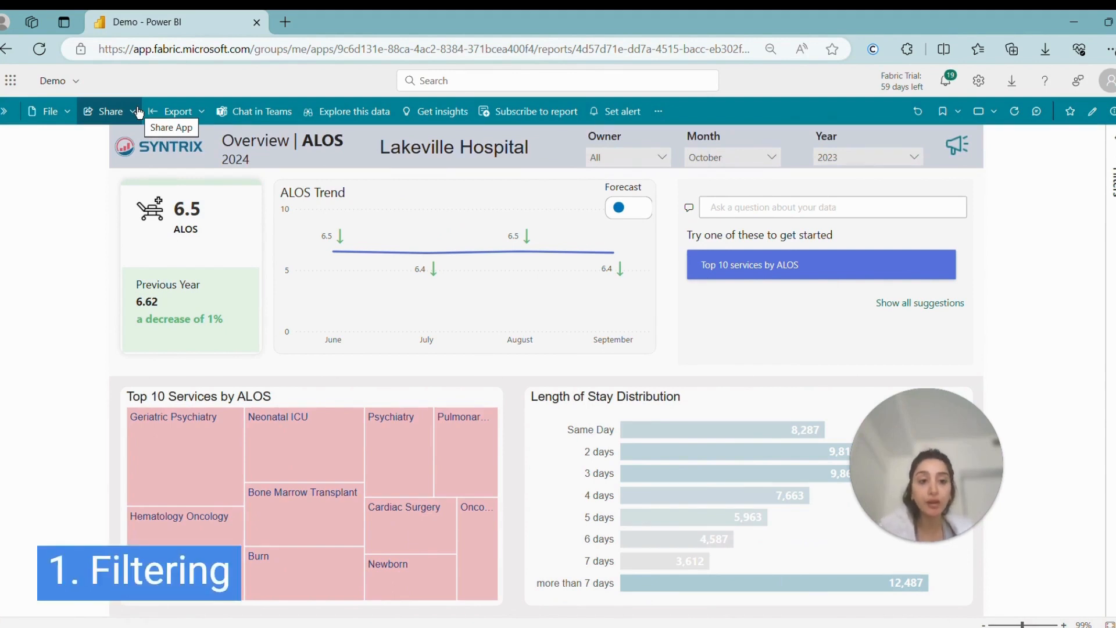
click(1112, 145)
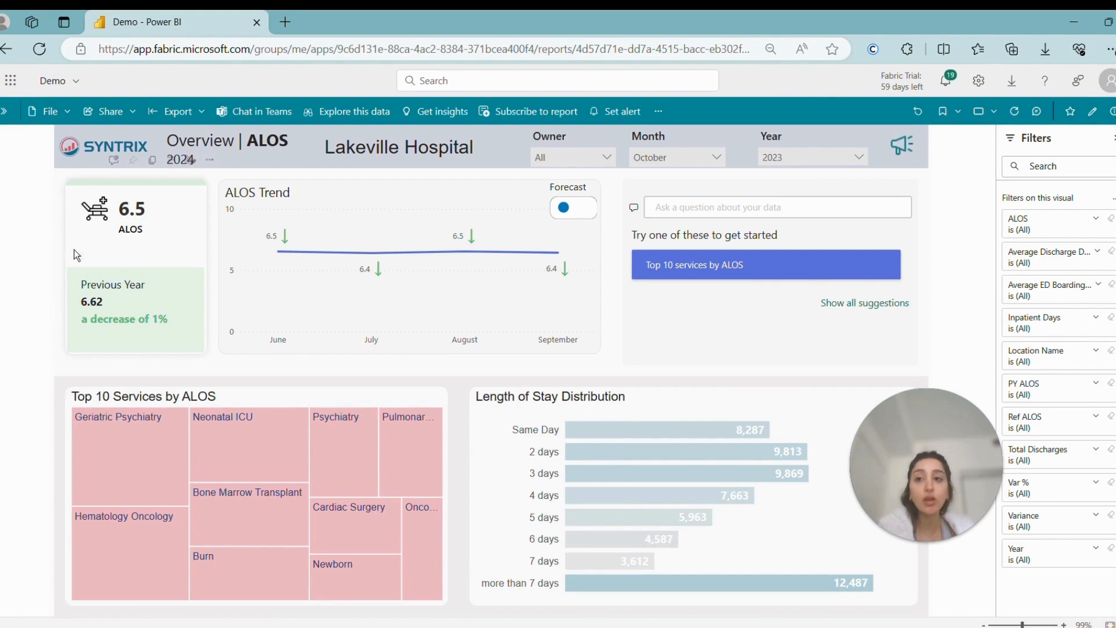
click(149, 179)
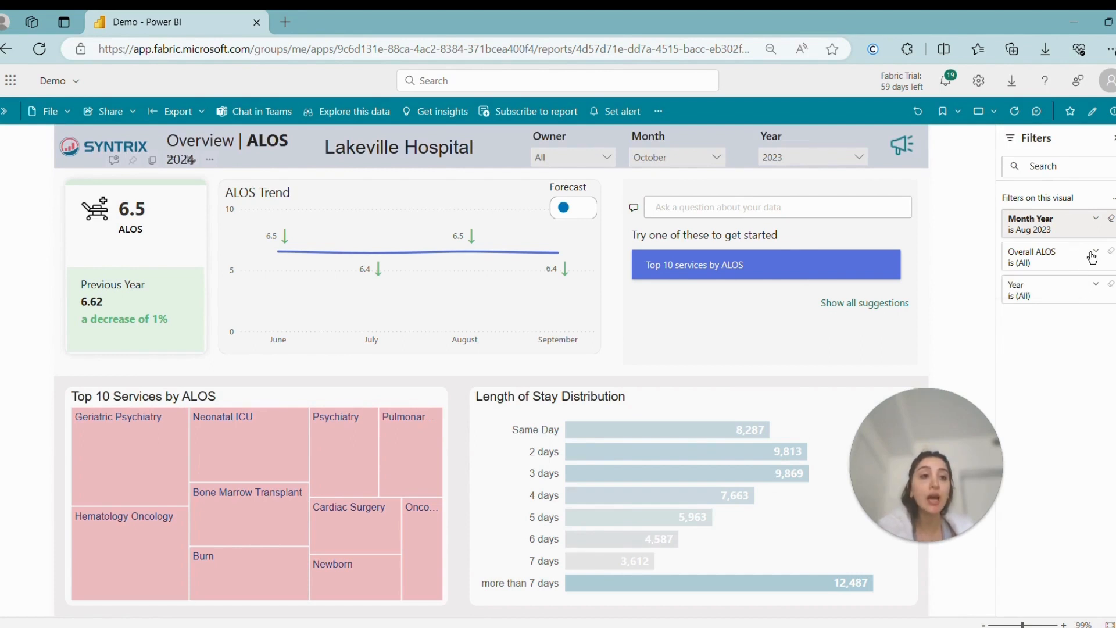
Step: Check the year choices in the ALOS card's Year filter and in the report's Year slicer
click(1091, 289)
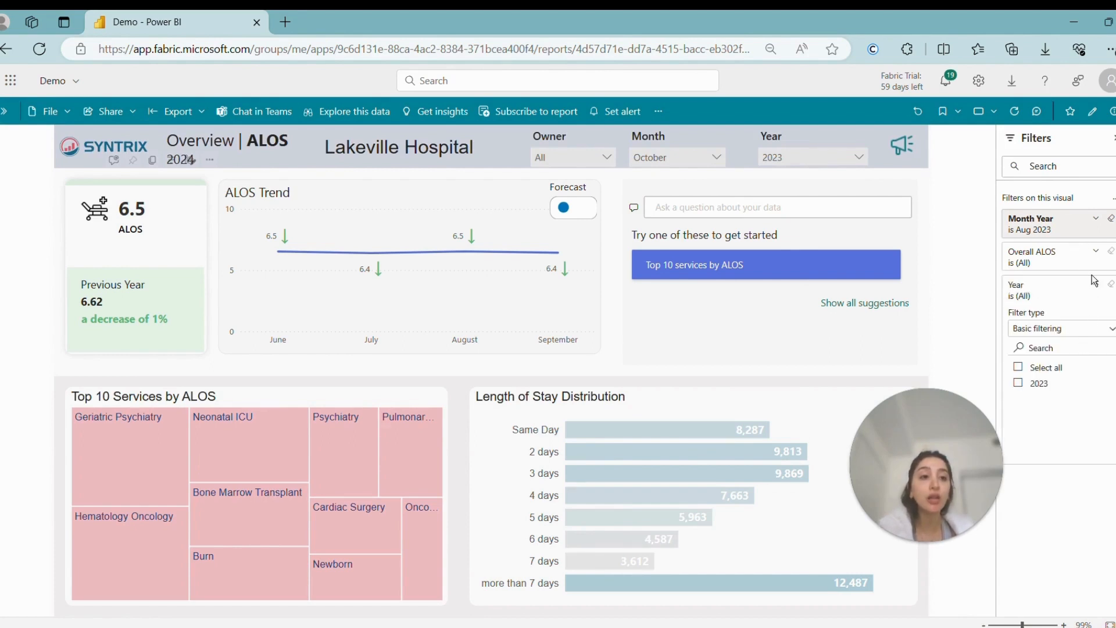
click(1095, 284)
click(811, 158)
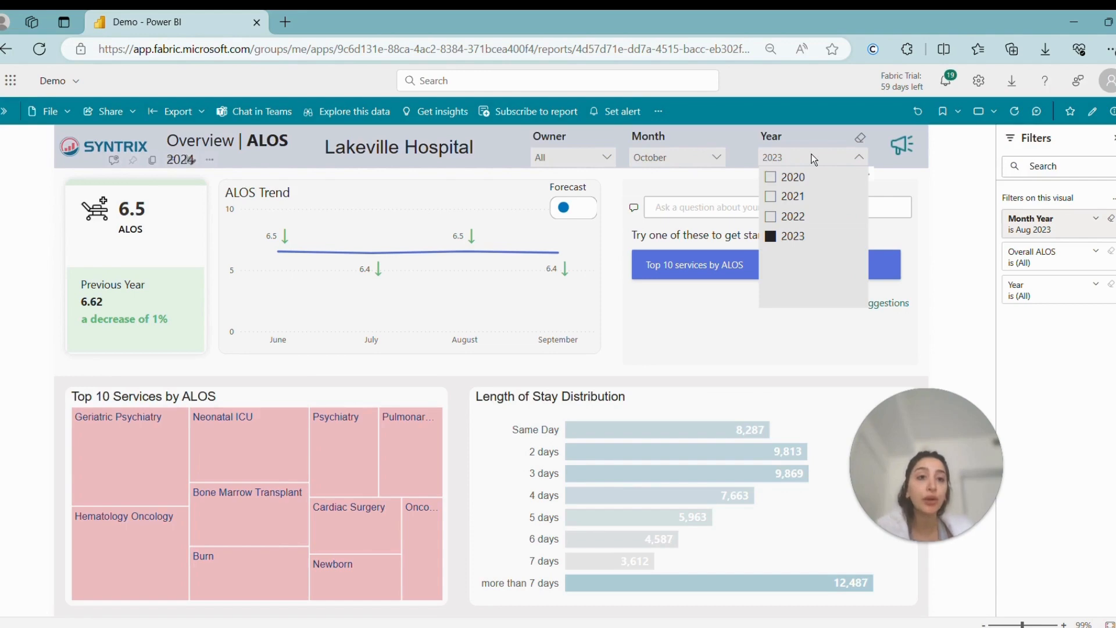
click(811, 158)
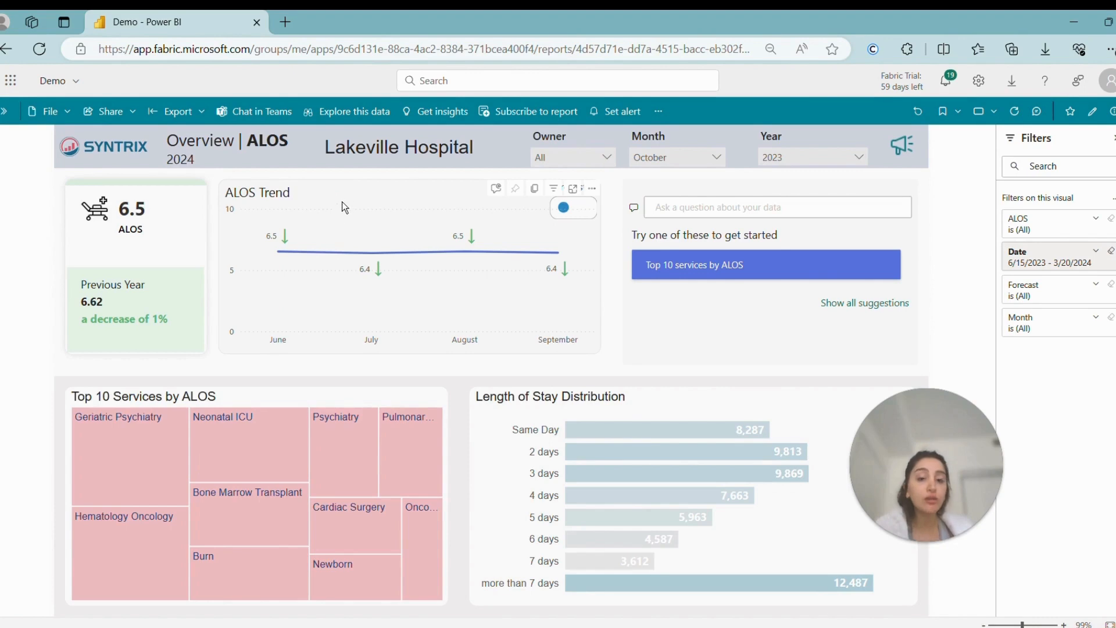
Step: Exclude June, July and August from the ALOS Trend line chart
mouse_move(321, 326)
mouse_move(465, 330)
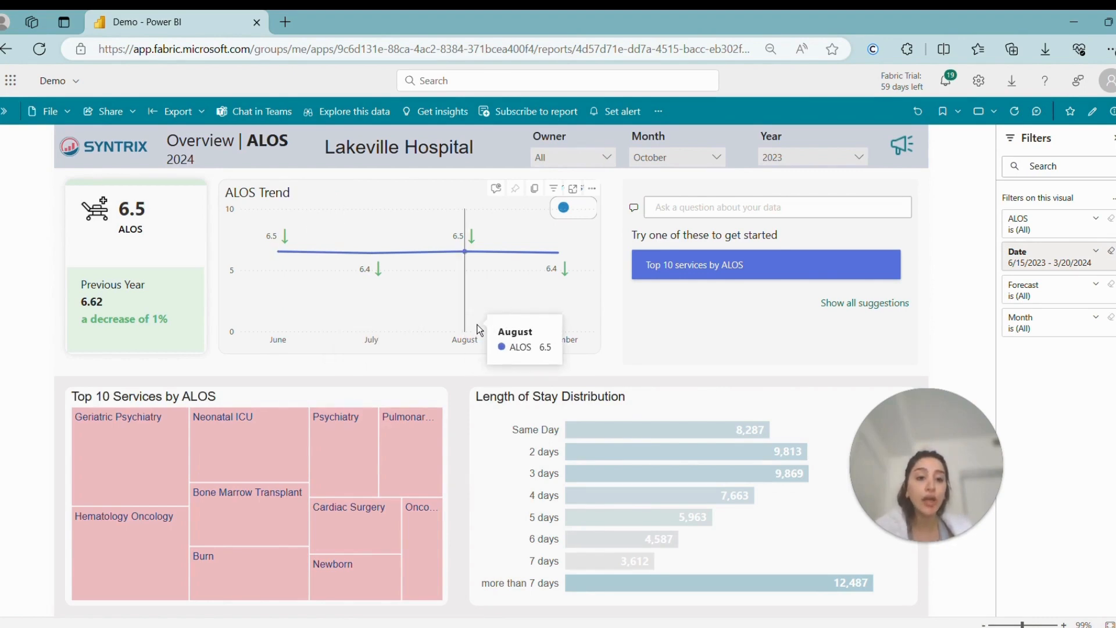
mouse_move(285, 258)
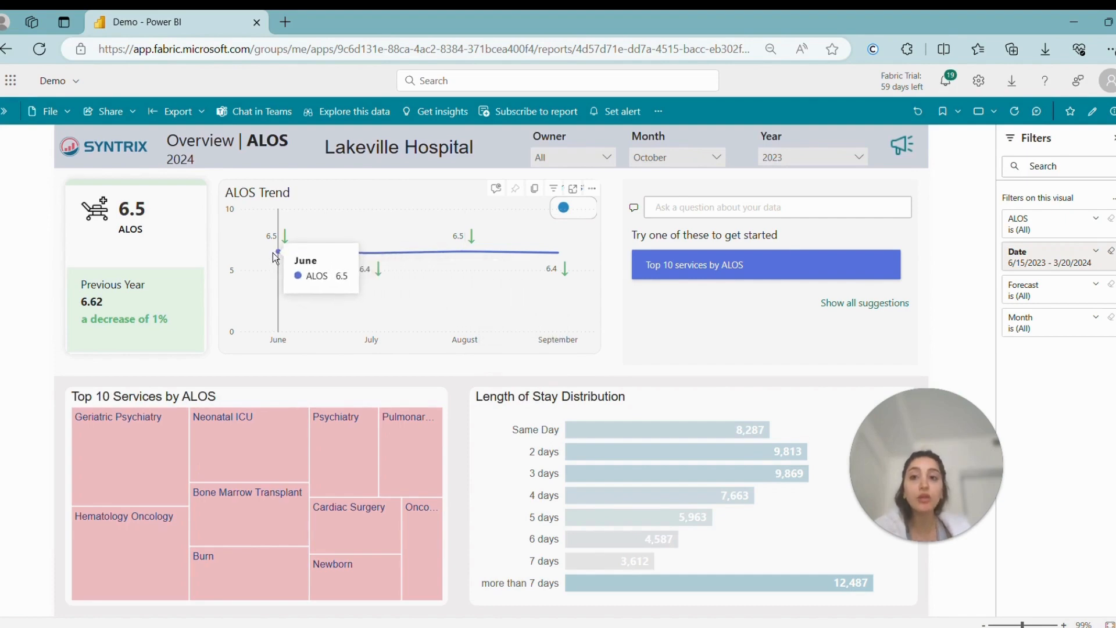
right_click(283, 256)
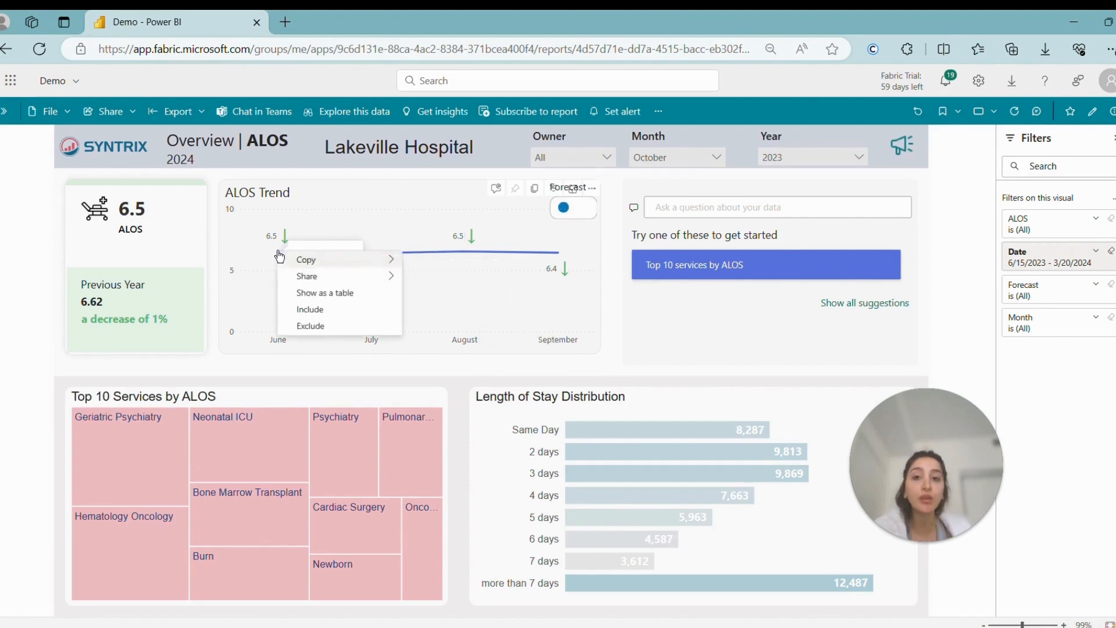
click(314, 325)
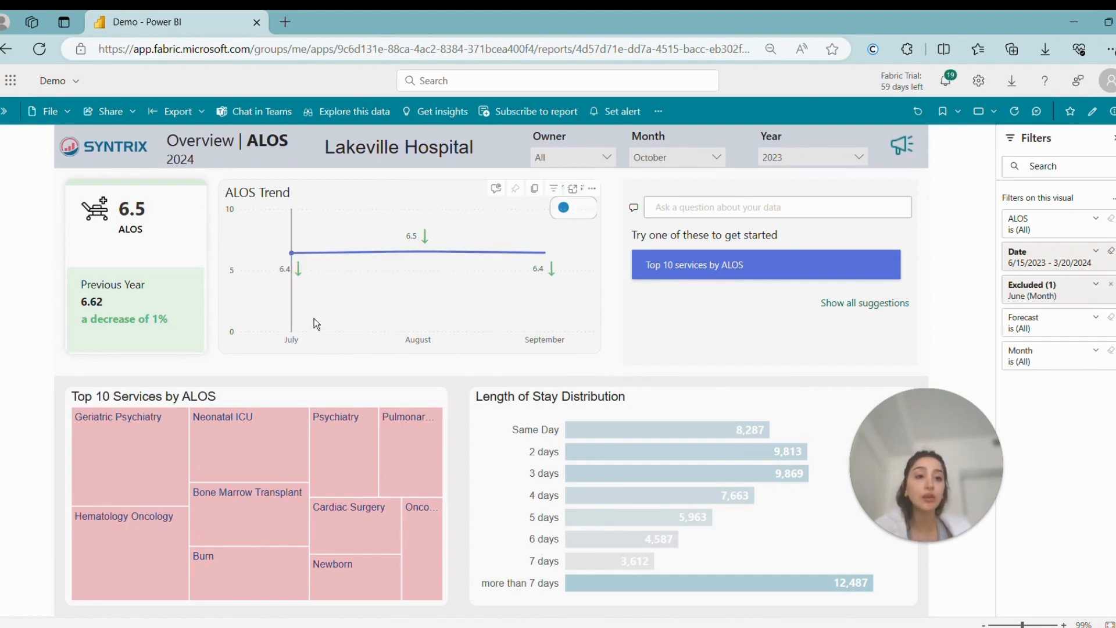
right_click(293, 257)
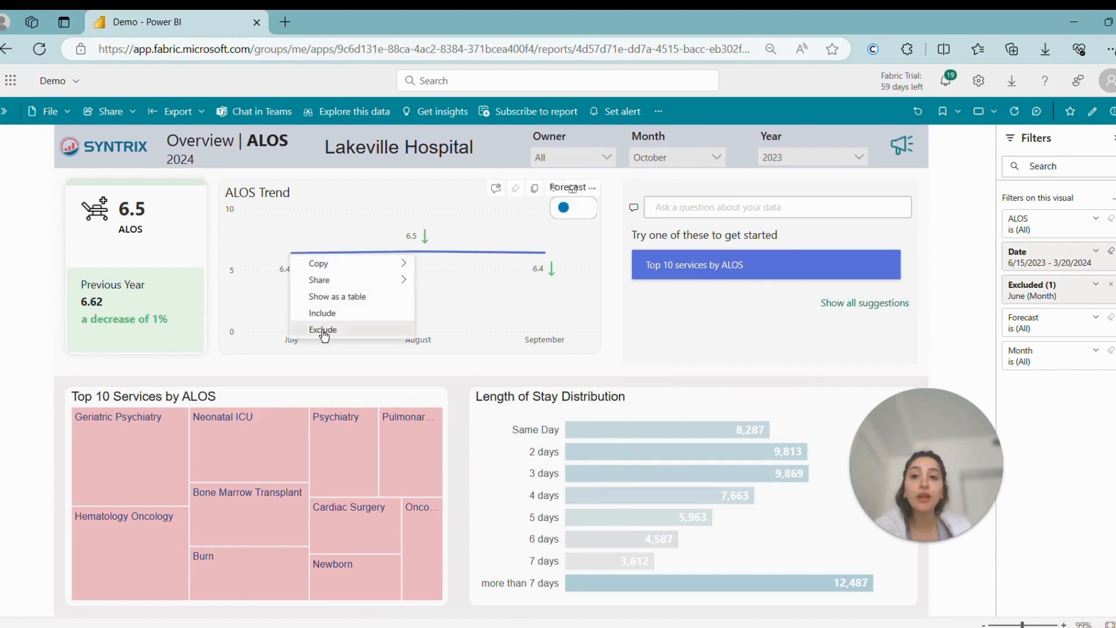
click(323, 329)
right_click(319, 247)
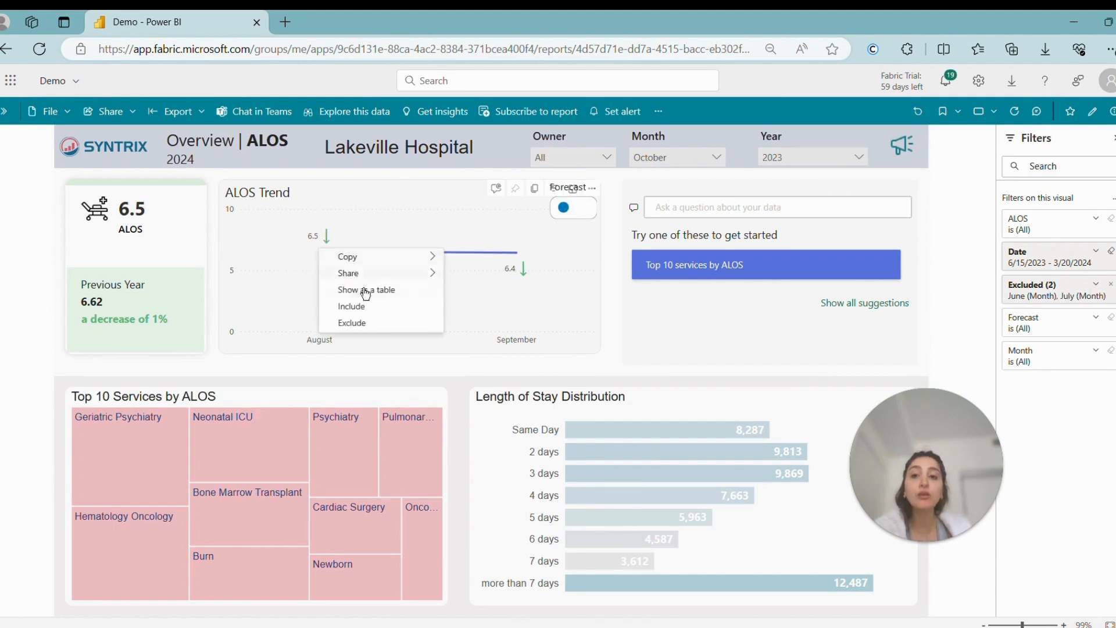
click(364, 319)
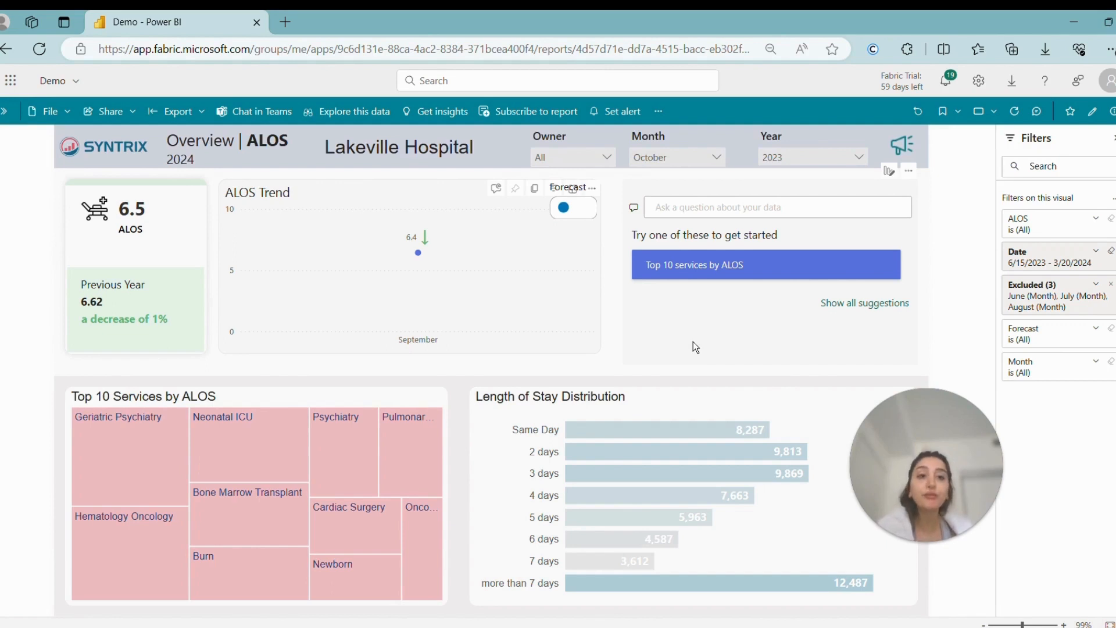
Step: Remove August from the ALOS Trend chart's list of excluded months
click(1096, 289)
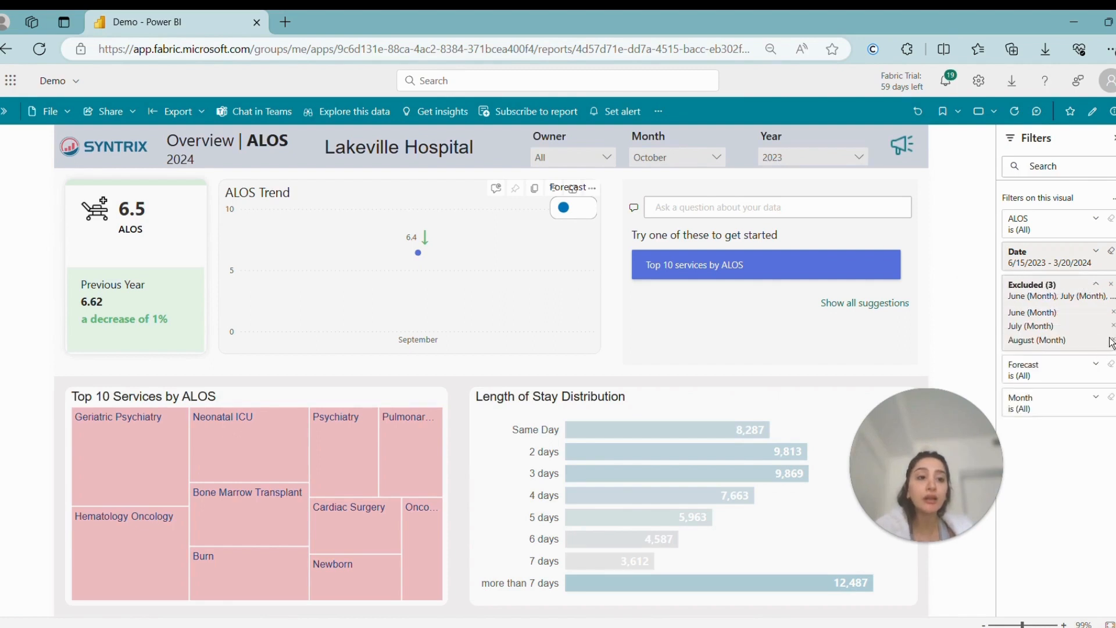
click(1112, 340)
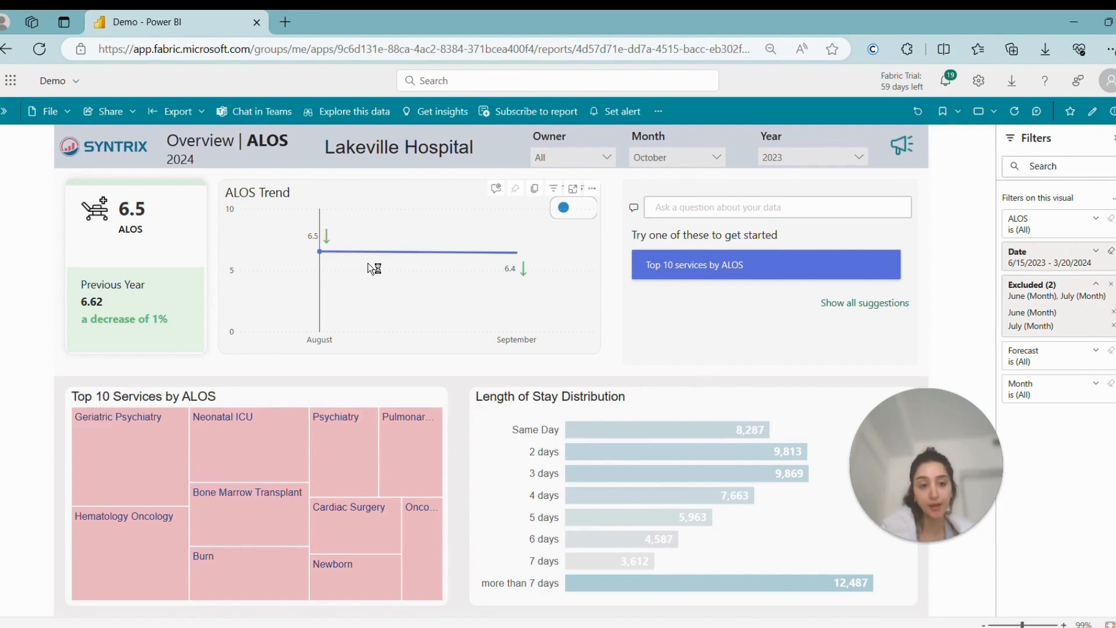
mouse_move(372, 268)
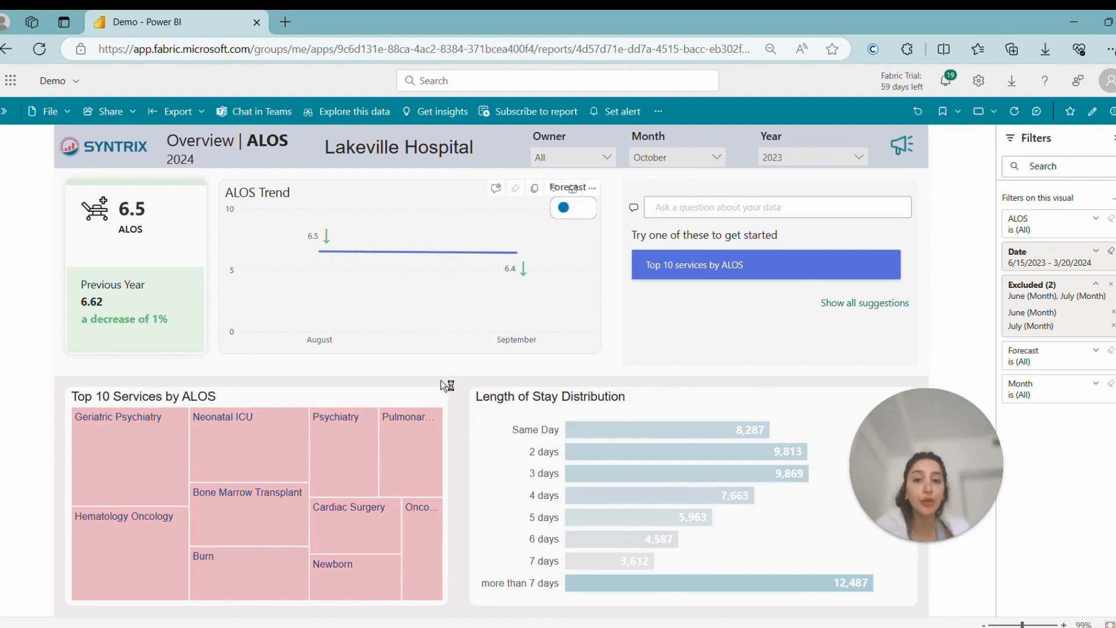
Step: Drill through from Psychiatry in the Top 10 Services by ALOS treemap to the Service drill-through page, and return to the overview
mouse_move(284, 446)
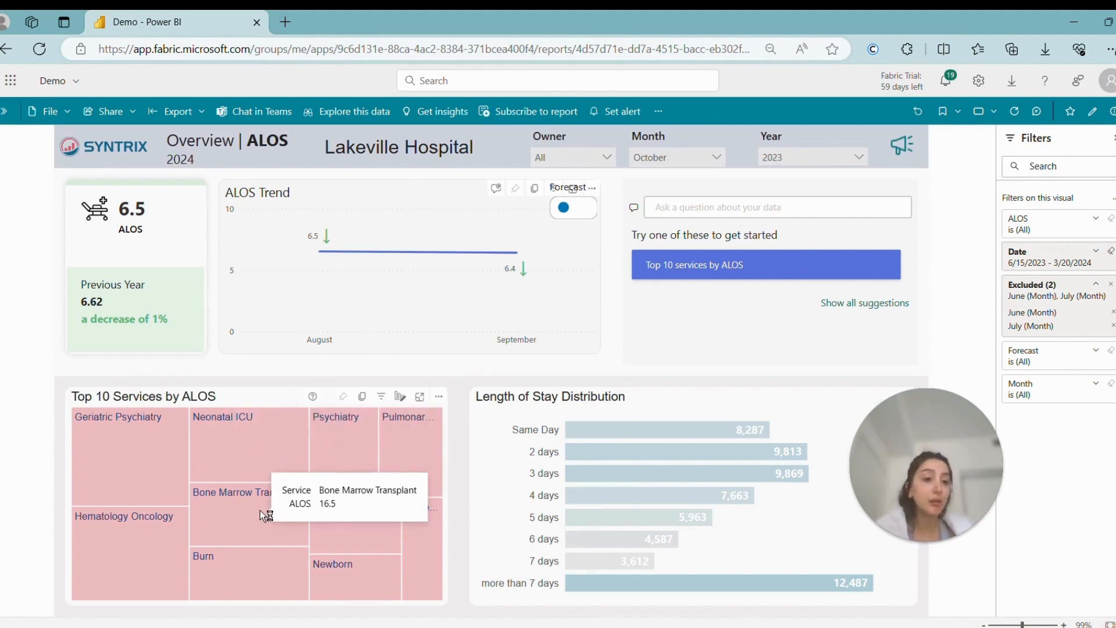
mouse_move(350, 460)
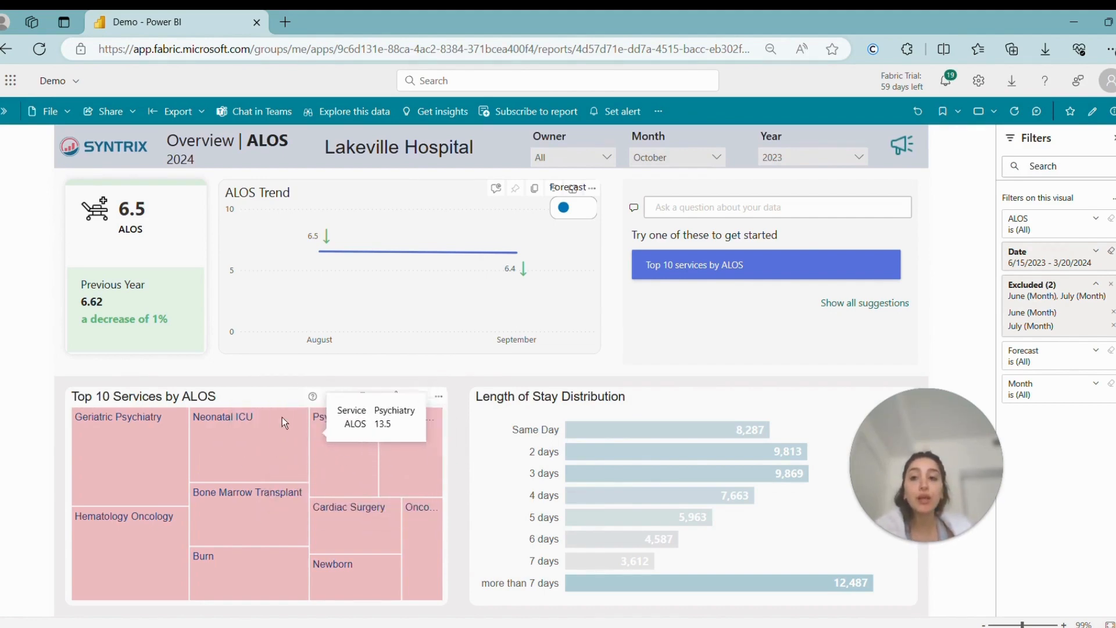
right_click(327, 459)
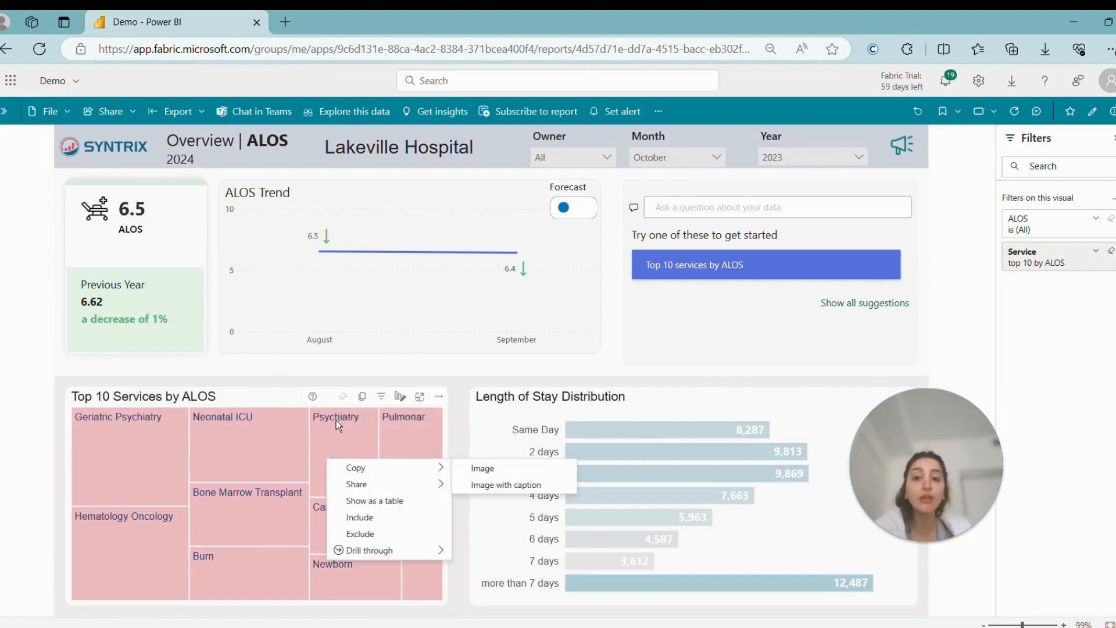
mouse_move(392, 557)
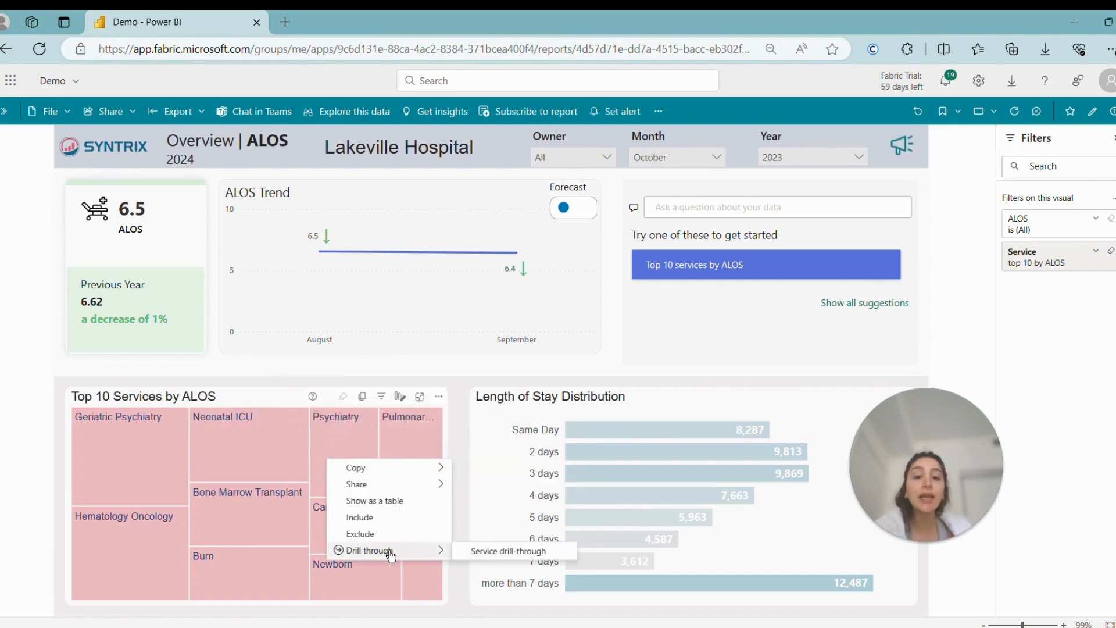
click(499, 550)
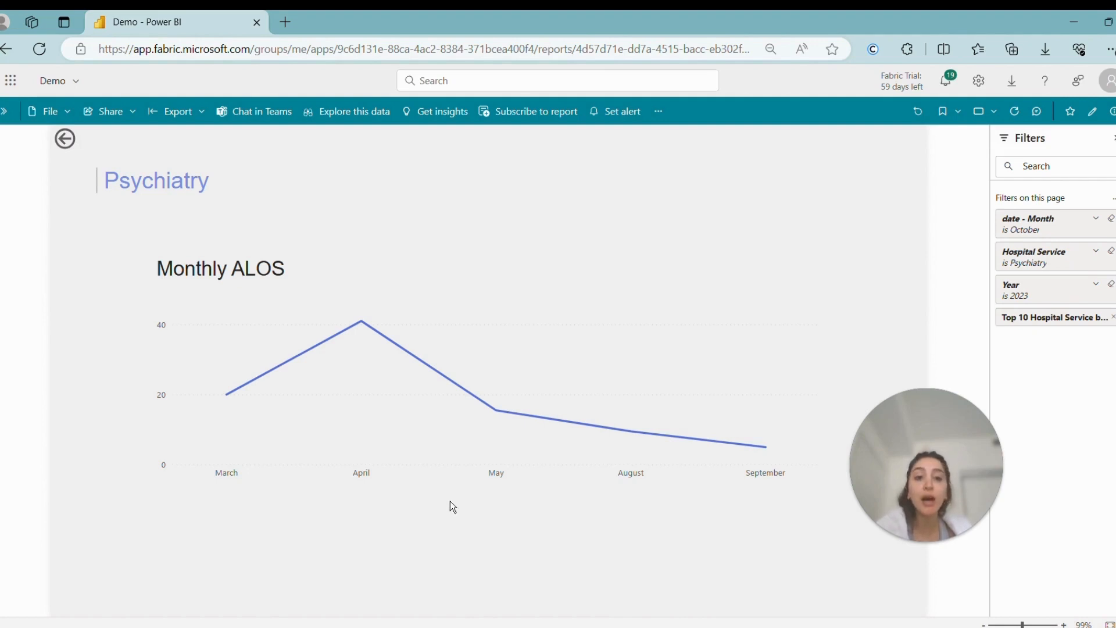
click(64, 139)
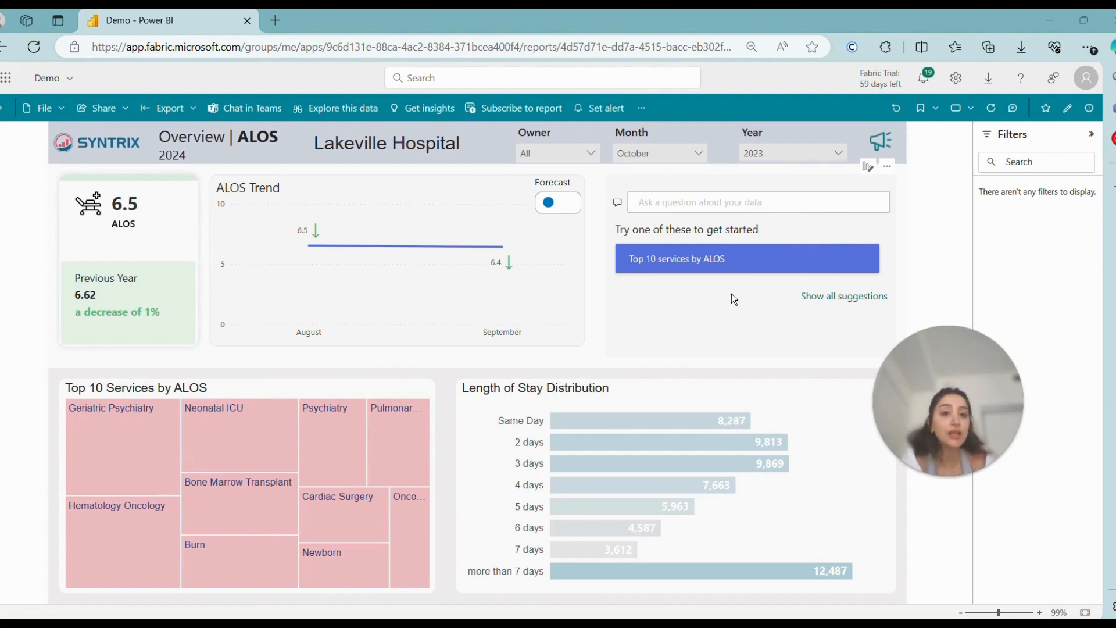
Step: Run the suggested question "Top 10 services by ALOS" and look through the services in its answer chart
click(712, 265)
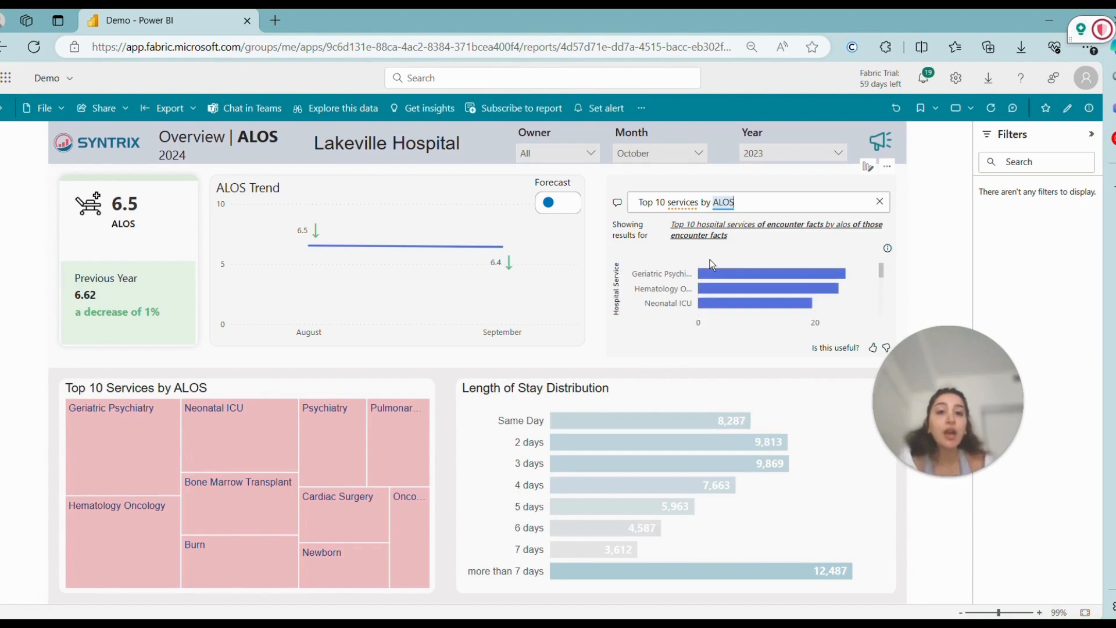
scroll(767, 283, down, 1)
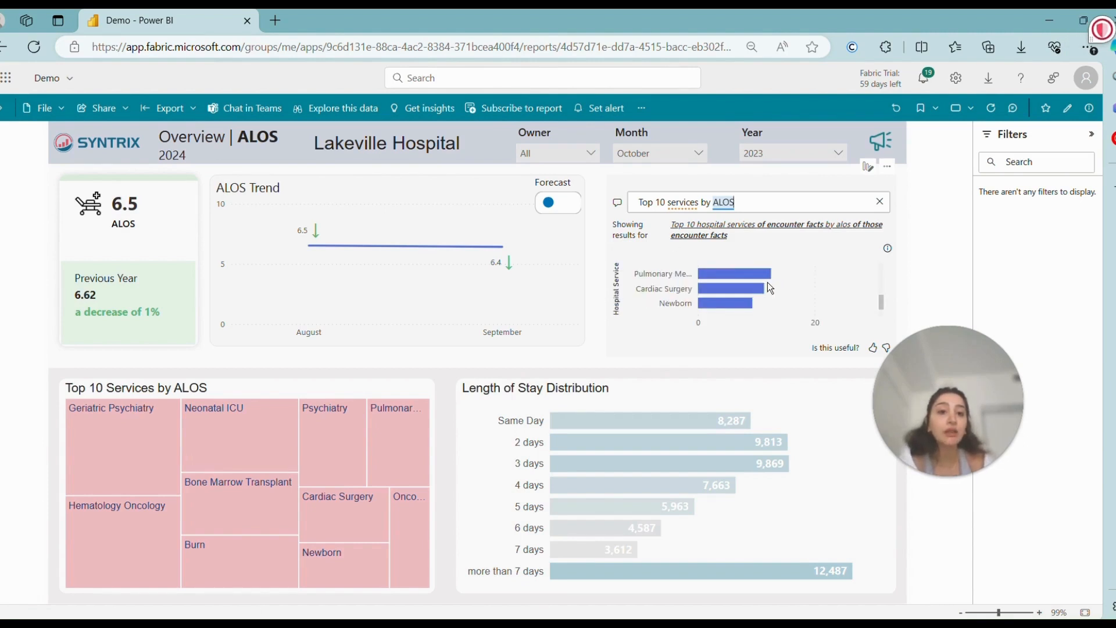
scroll(769, 283, up, 3)
scroll(769, 283, down, 3)
scroll(768, 282, up, 3)
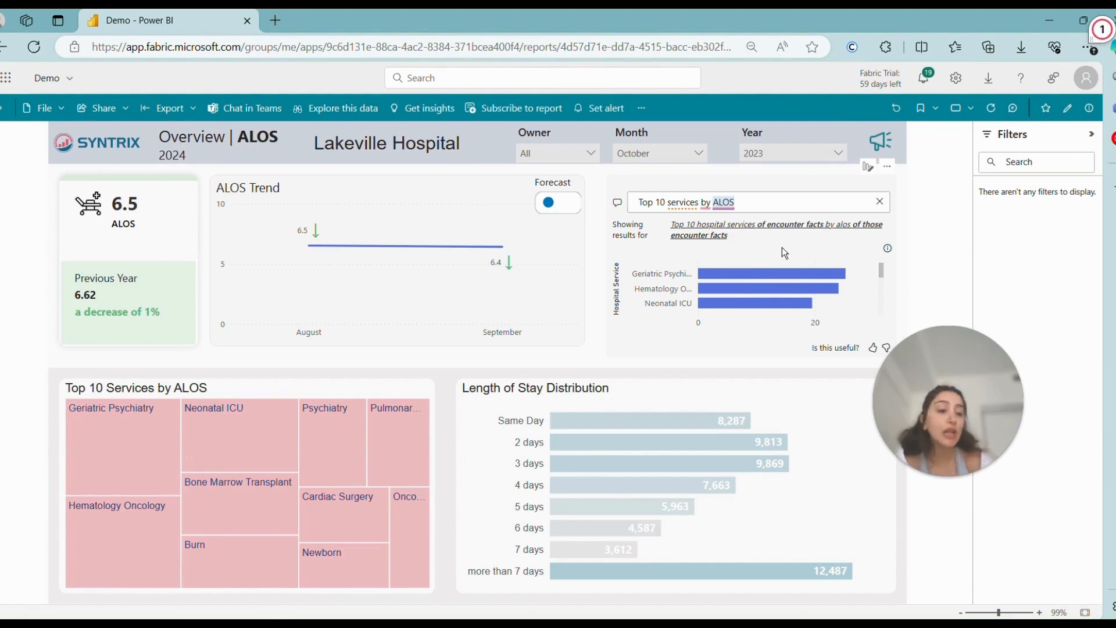
Step: Change the question about the data to "bottom 10 services by ALOS" and submit it
click(657, 208)
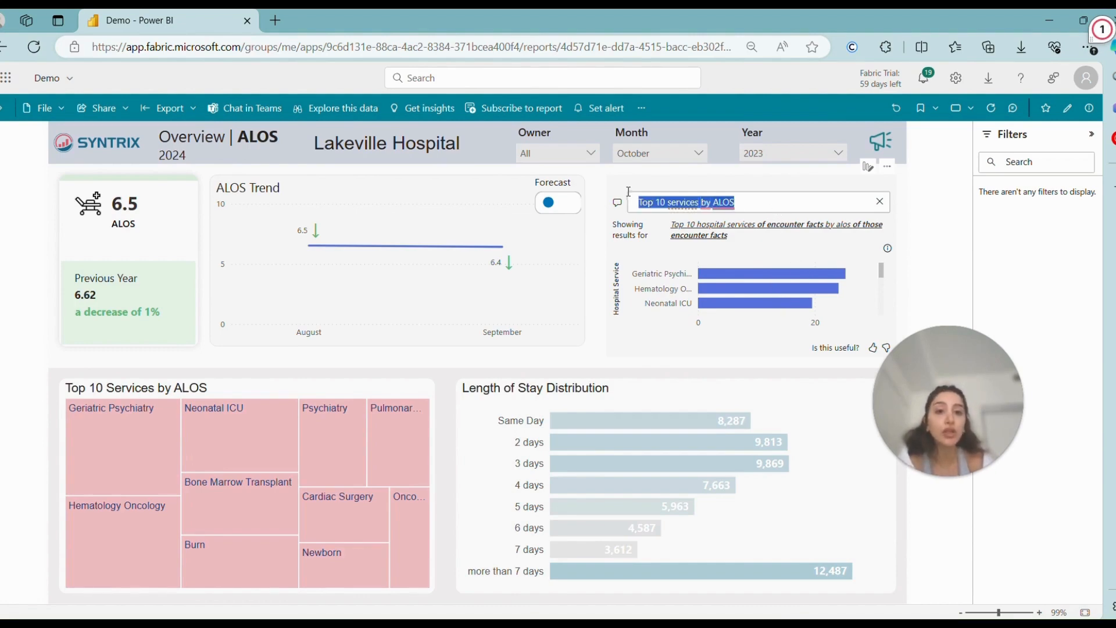
drag(649, 204, 615, 207)
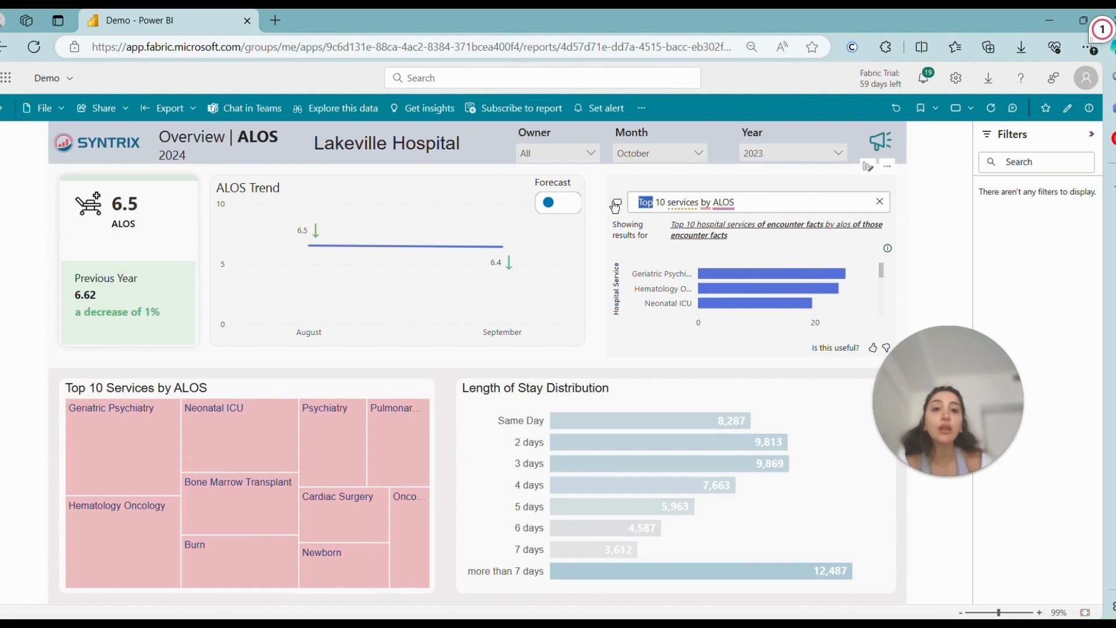
text(bottom)
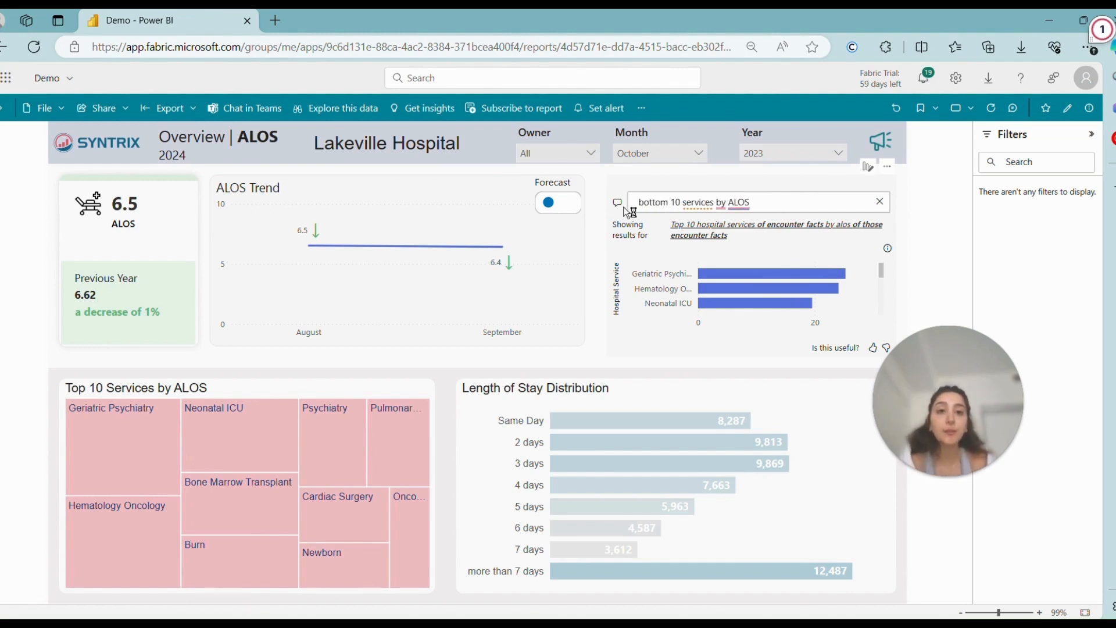
click(789, 206)
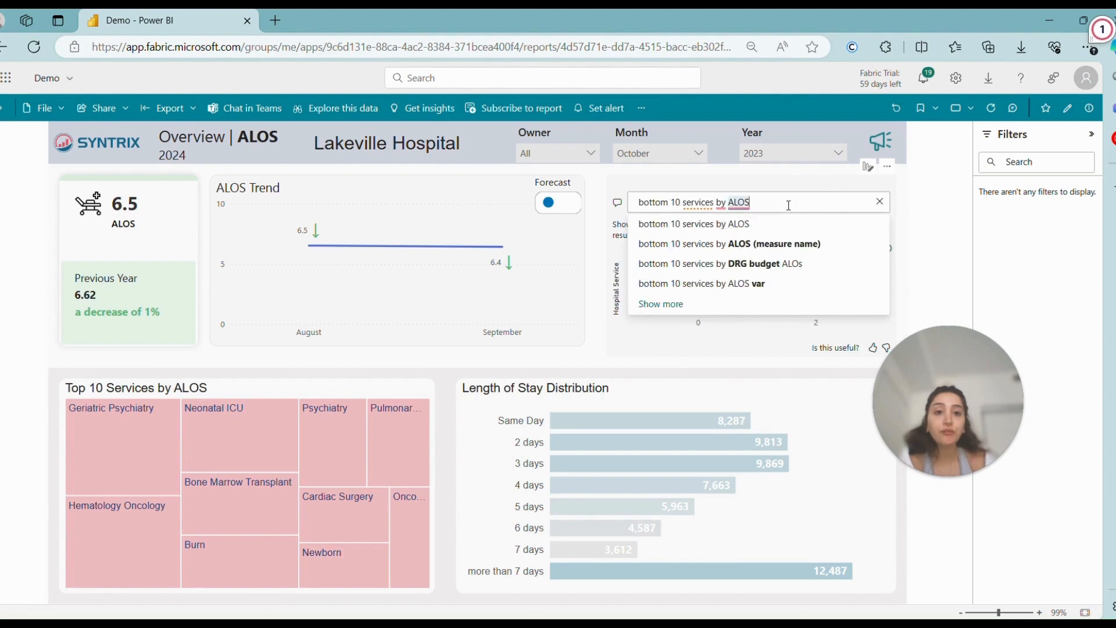
key(Return)
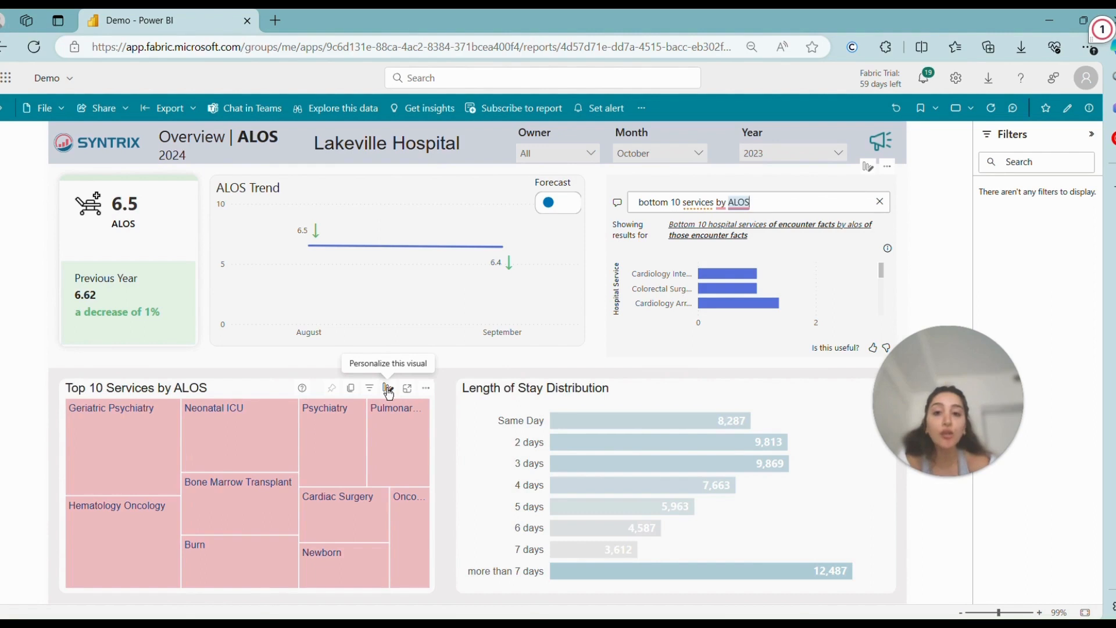
Step: Personalize the Top 10 Services by ALOS visual by changing its visualization type from treemap to Table
click(389, 389)
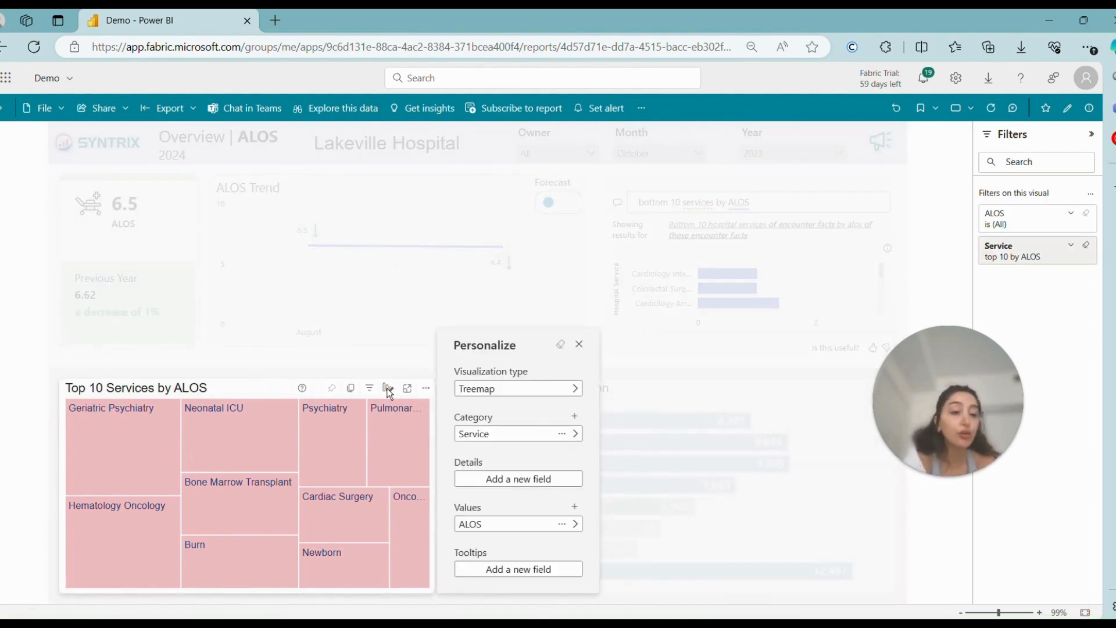
click(496, 390)
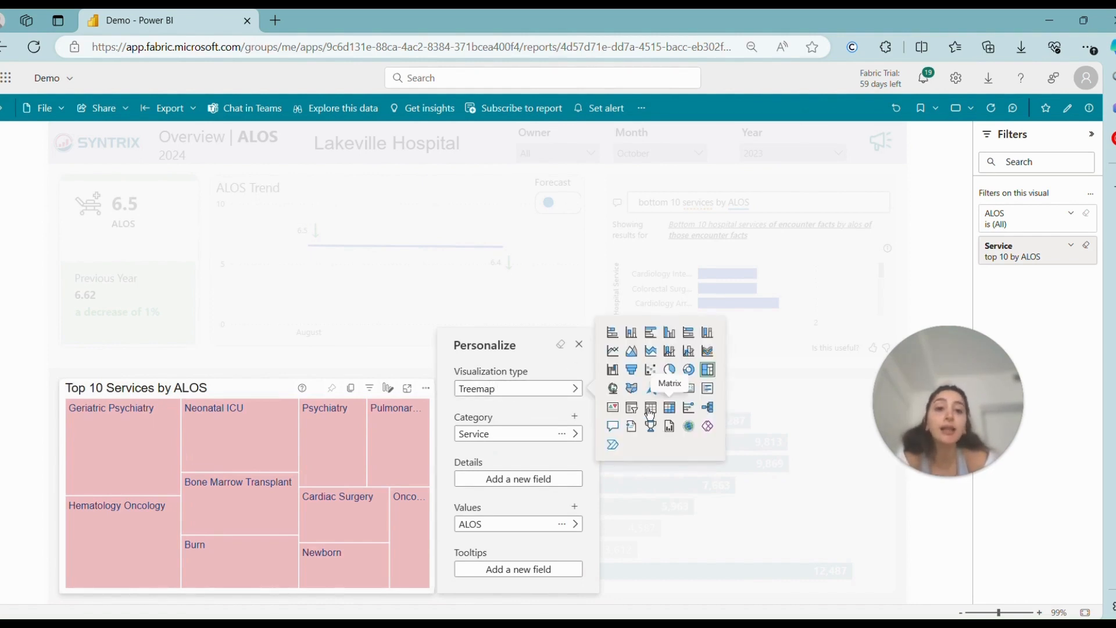
click(649, 414)
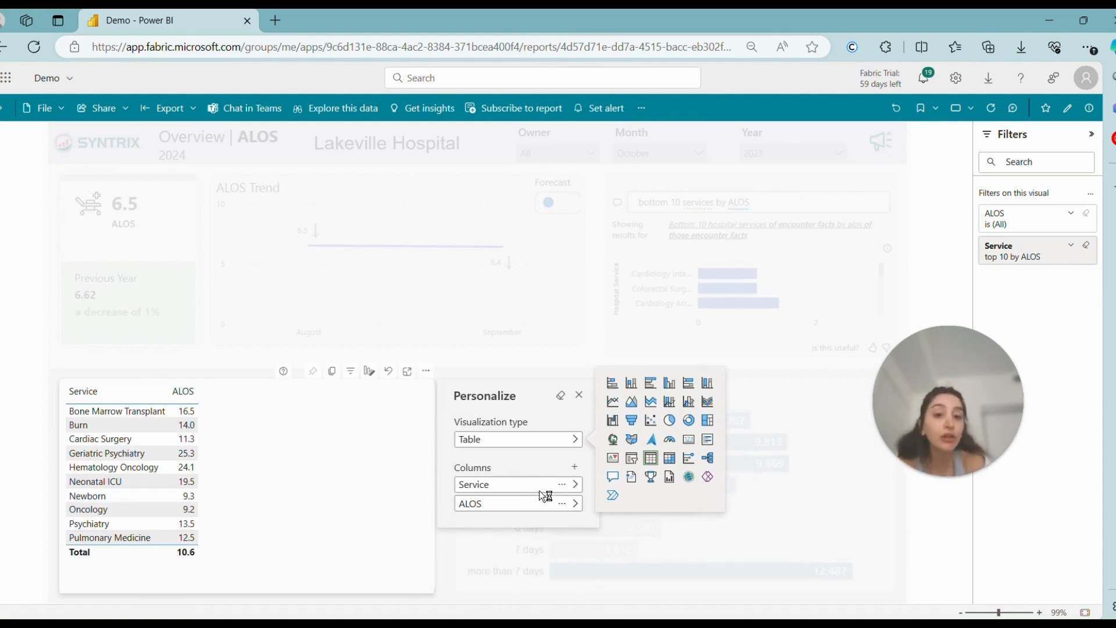
Step: Replace the Service column of the personalized ALOS table with Department Name from Facility Structure and close the personalization settings
click(578, 486)
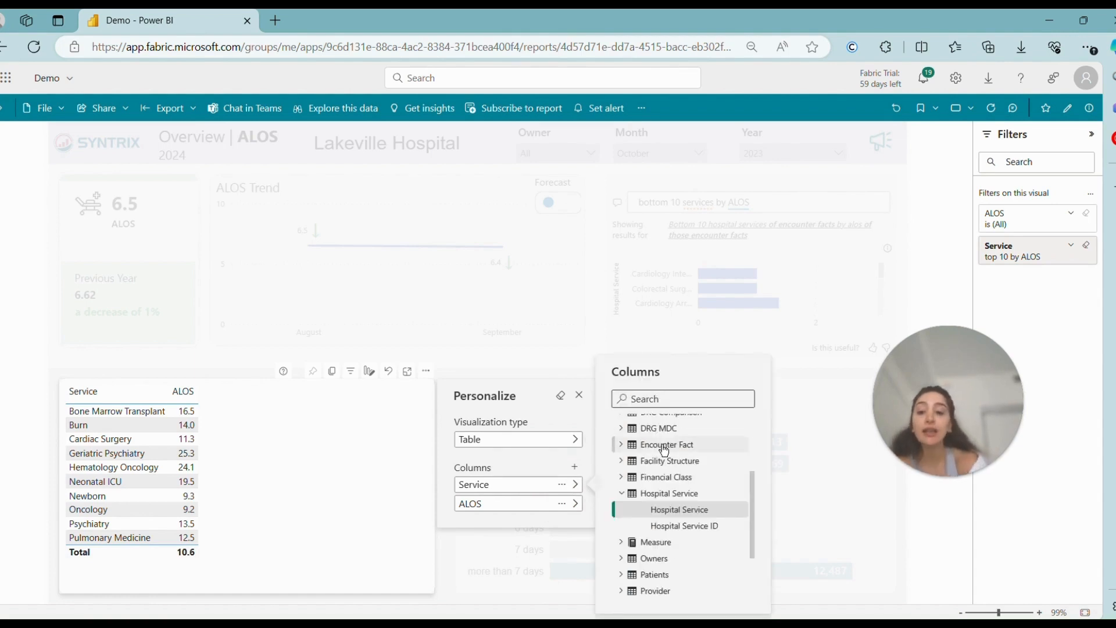
text(de)
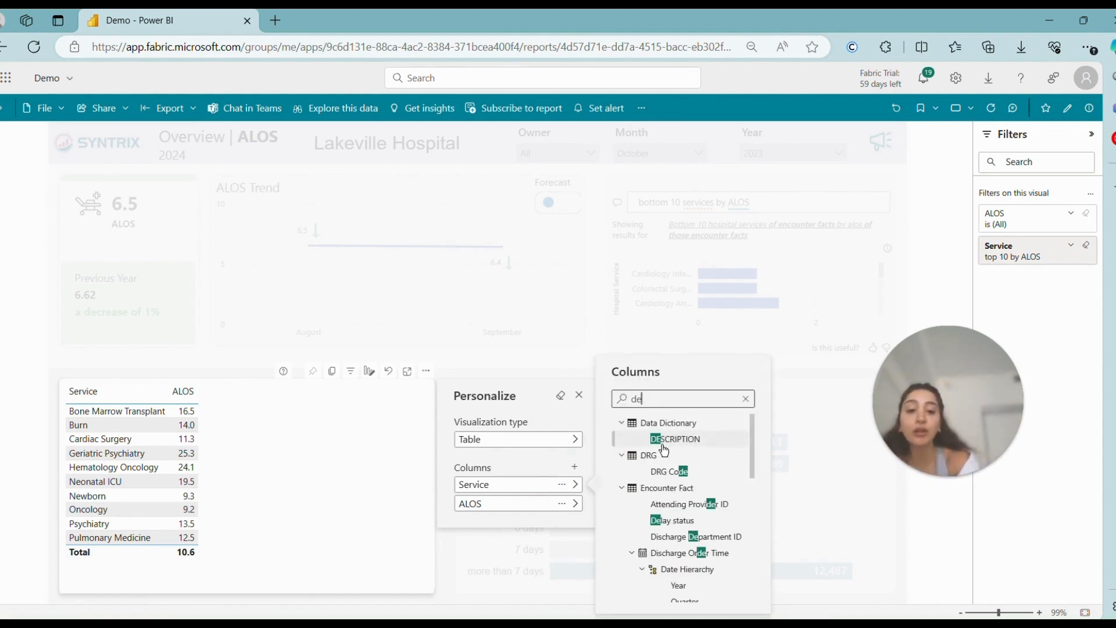
text(part)
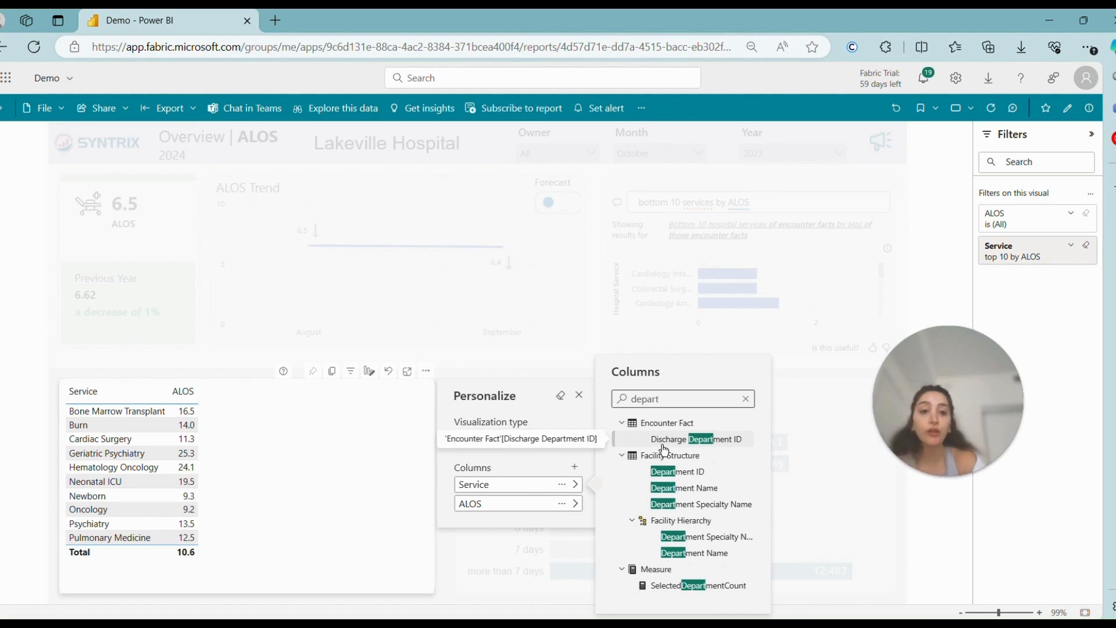
click(703, 487)
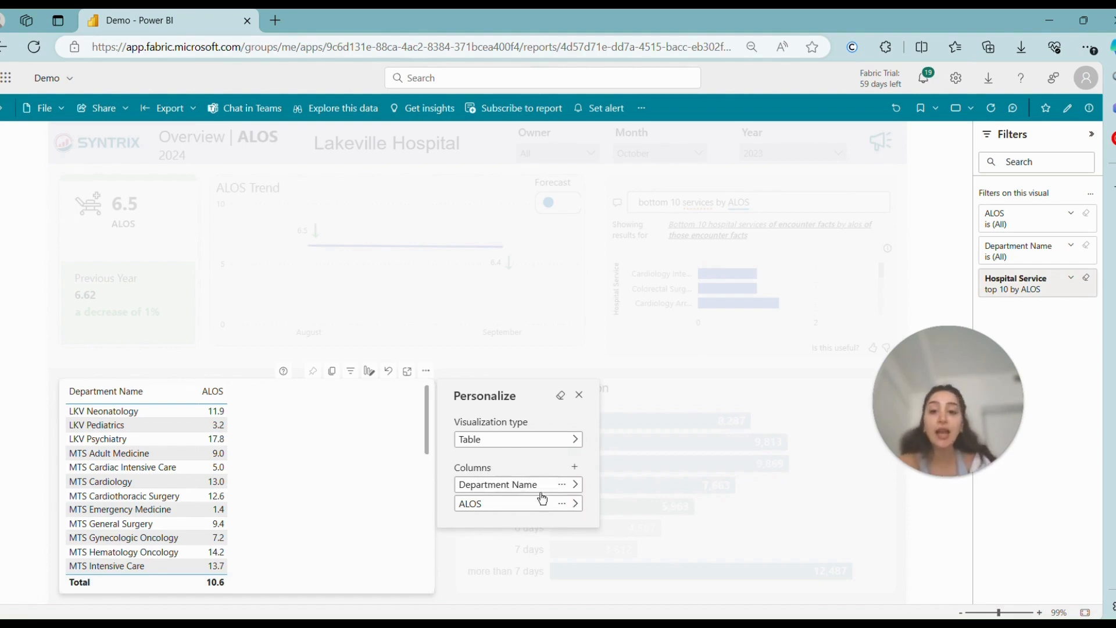
click(444, 546)
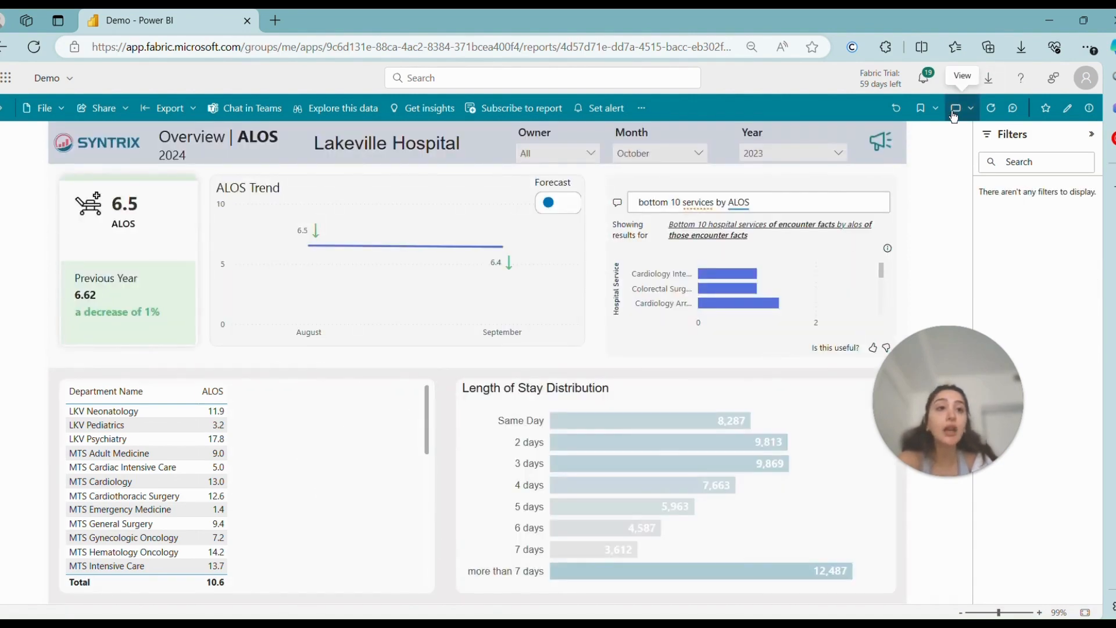
Step: Save the current report view as a personal bookmark named "My PB" and make it the default view
click(932, 110)
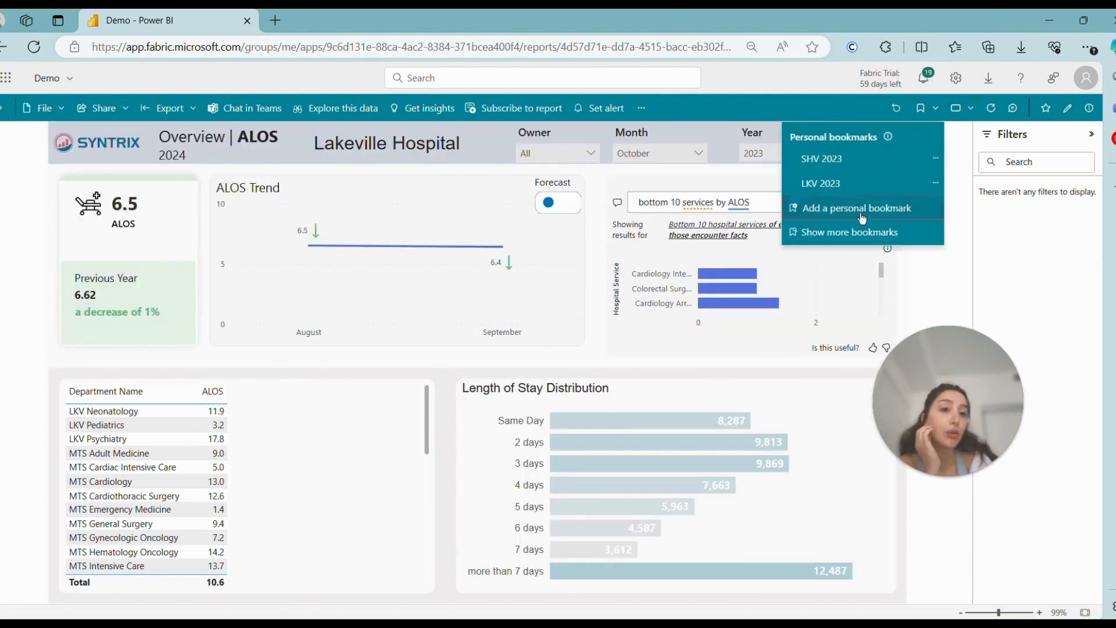
click(851, 218)
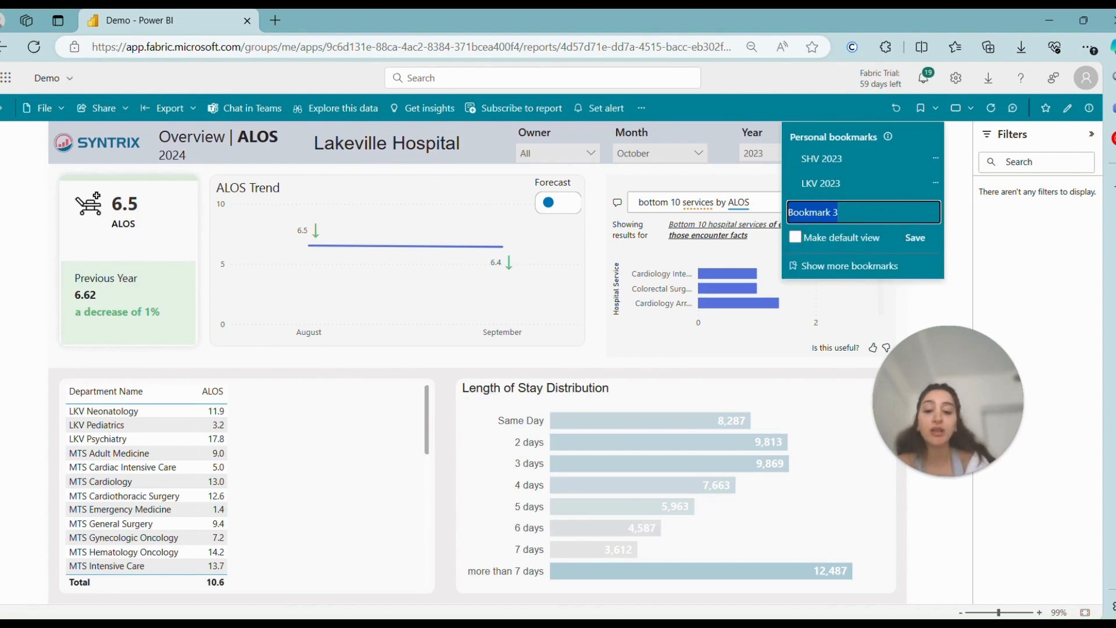
text(My OB)
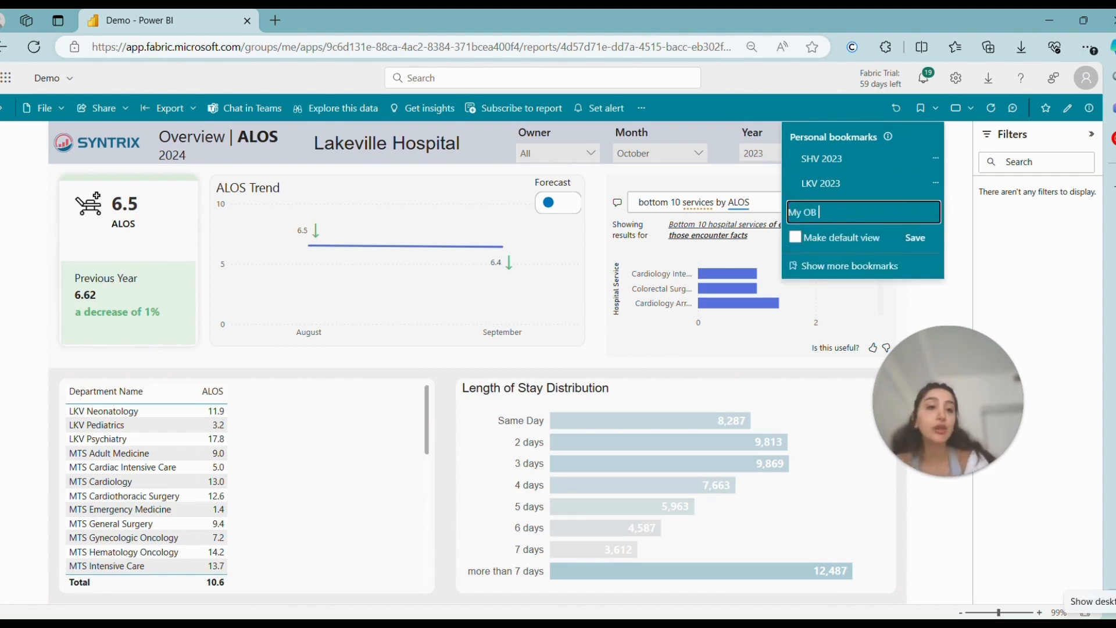
key(BackSpace)
key(BackSpace)
text(PB)
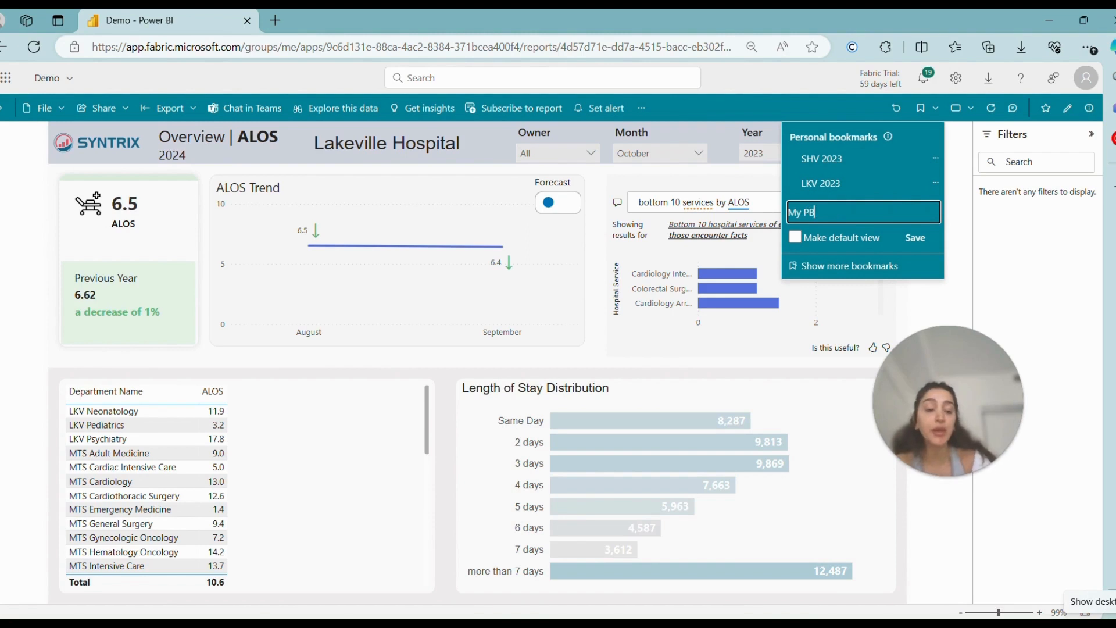
click(795, 239)
click(915, 238)
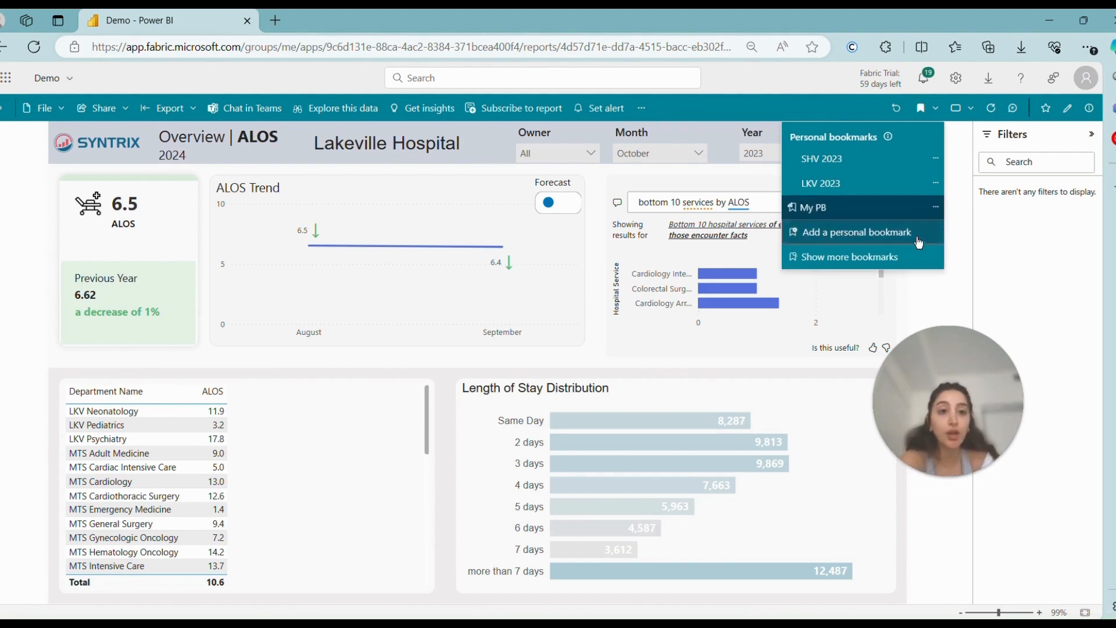
click(955, 154)
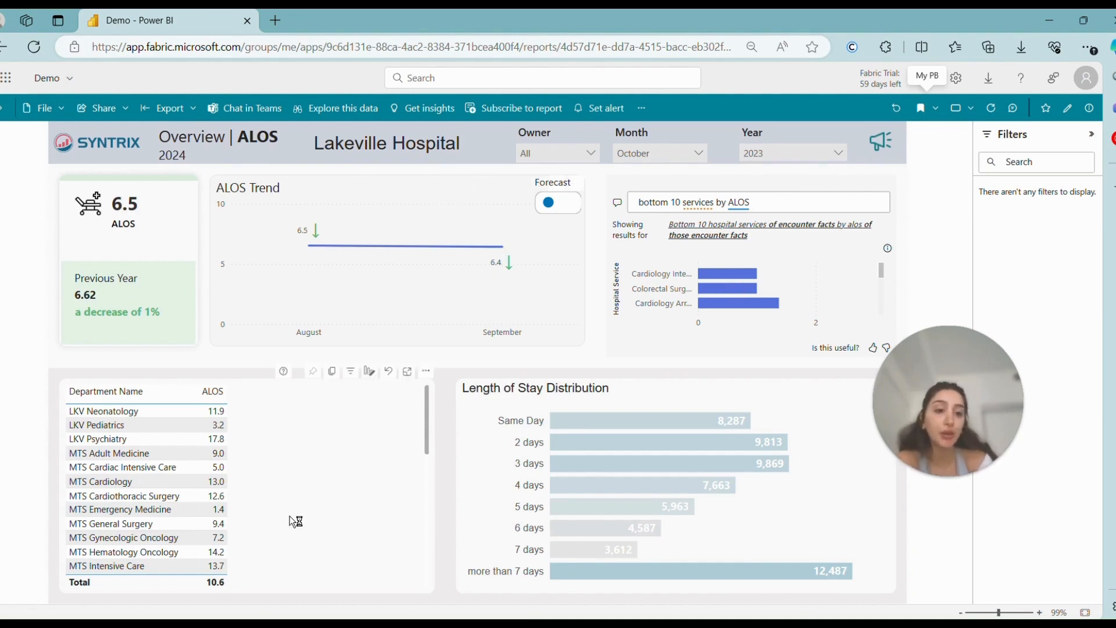
Step: Go back to the Apps list and reopen the Demo app to check its default view
click(5, 108)
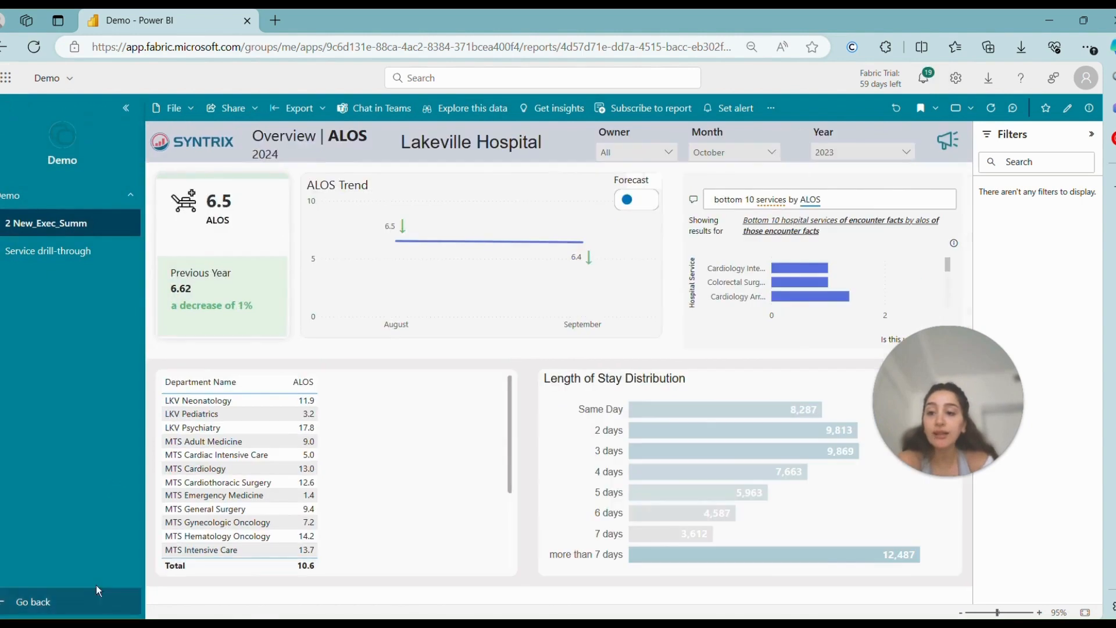
click(78, 604)
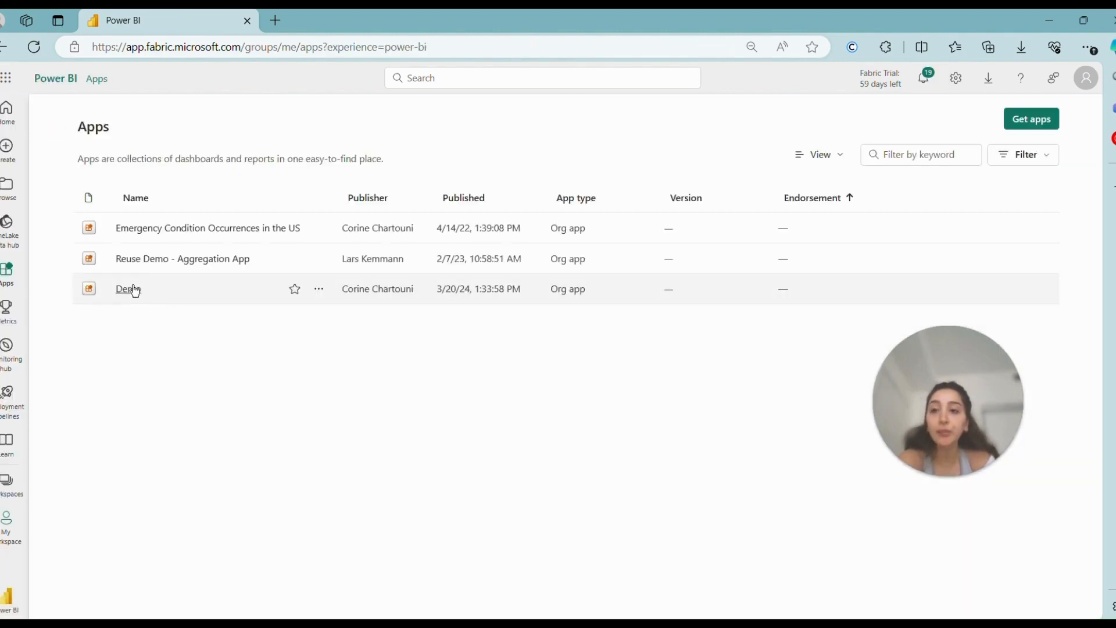
click(129, 293)
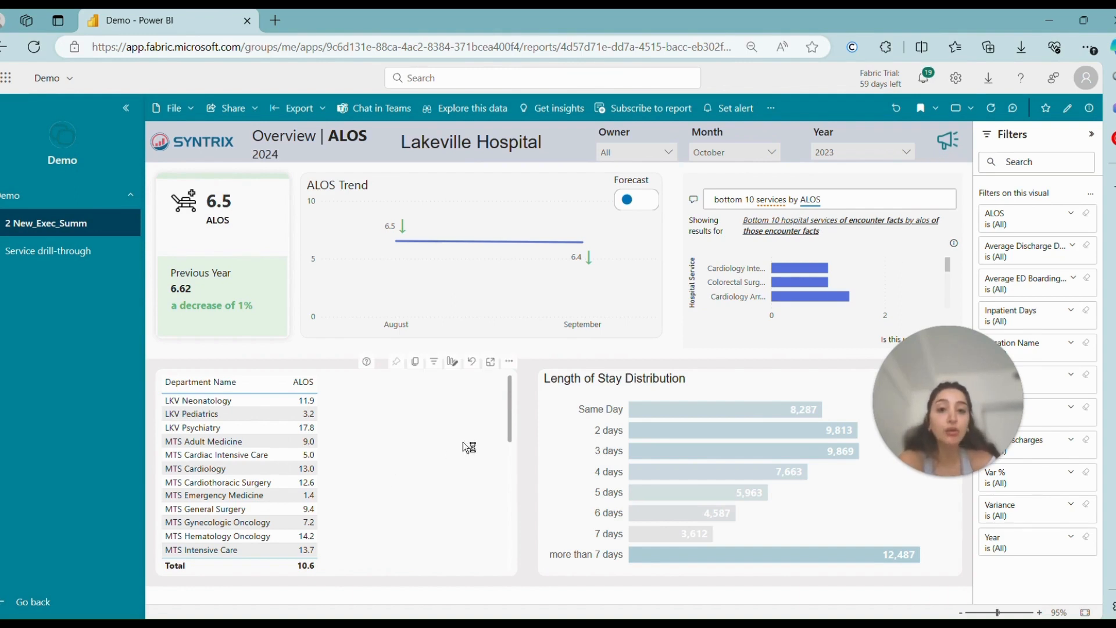
Step: Reset the personalized Department Name table to the original visual and update the "My PB" bookmark with the current view
click(471, 362)
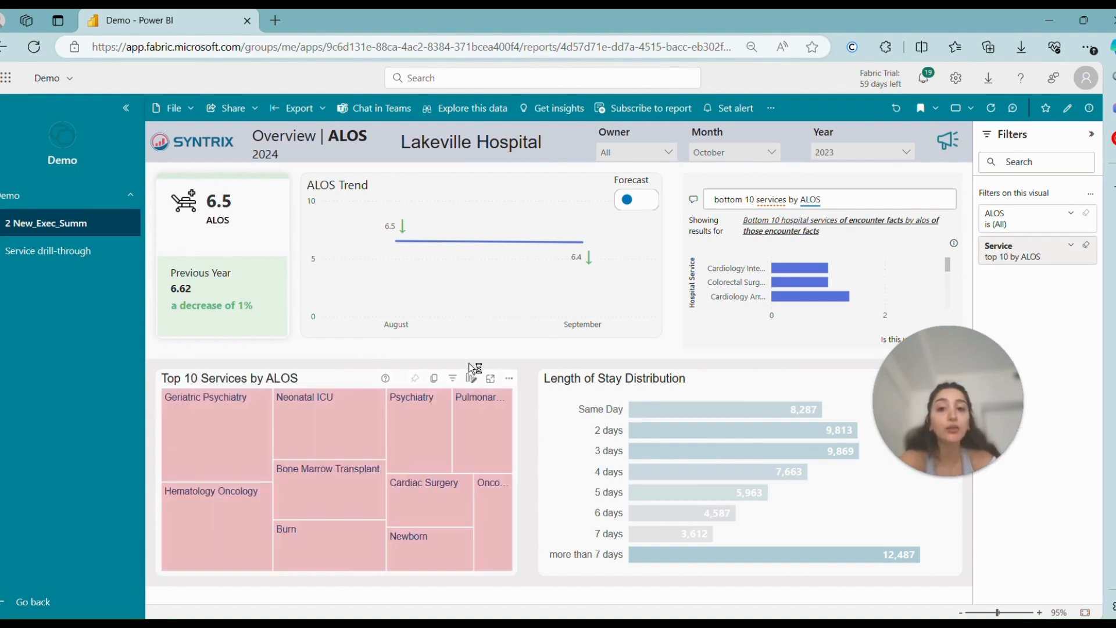
click(921, 108)
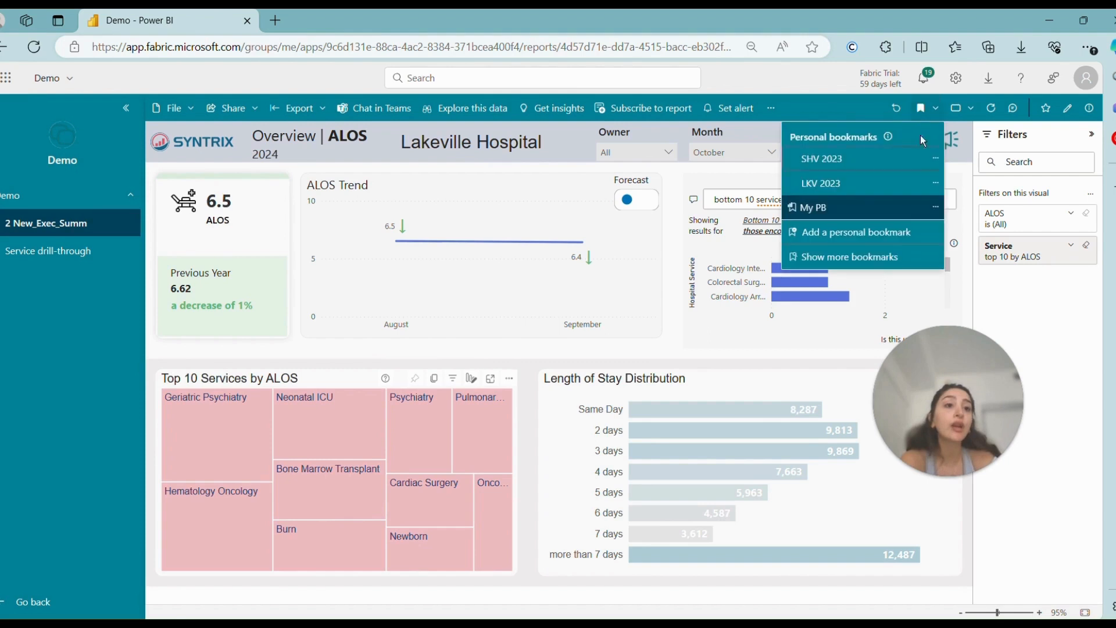
click(935, 208)
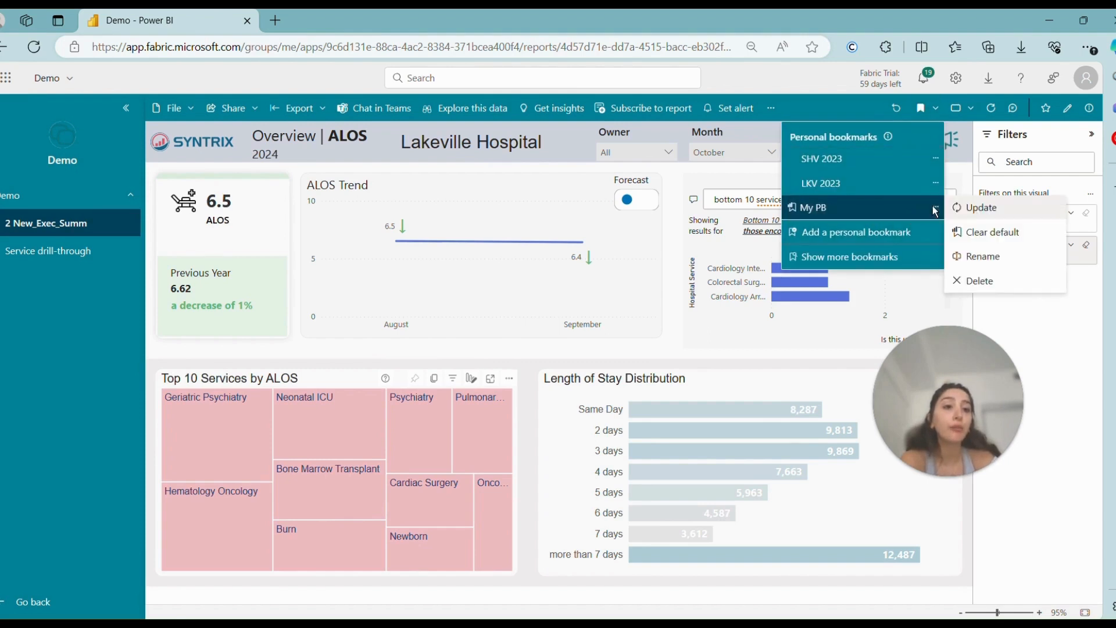
click(986, 215)
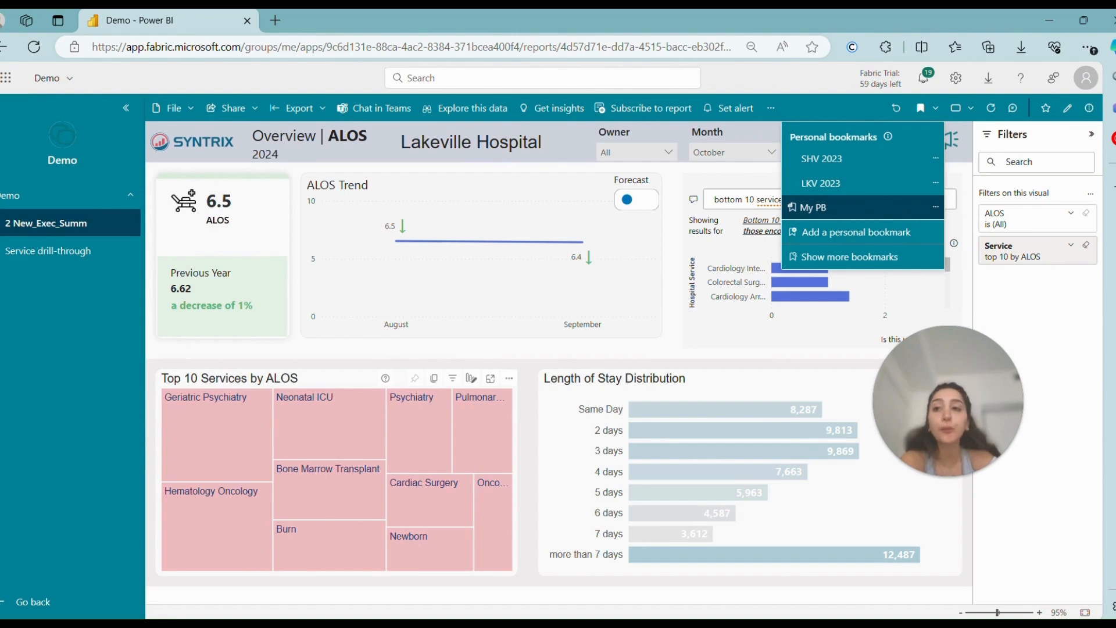
Step: Leave the report and load the Demo app again to check the updated "My PB" default view
click(46, 610)
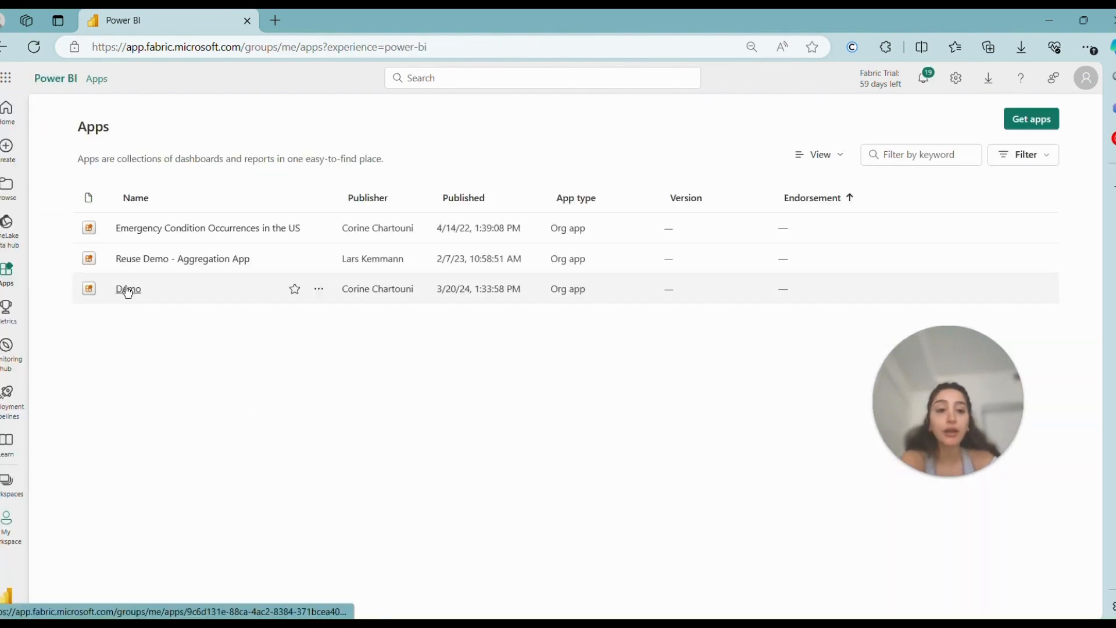
click(127, 288)
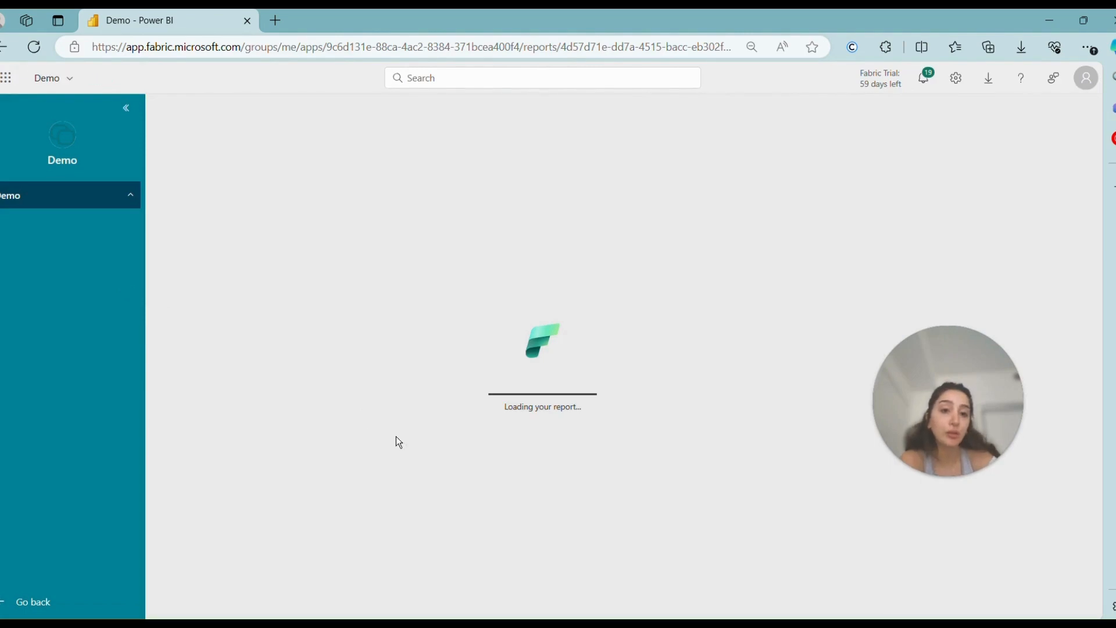